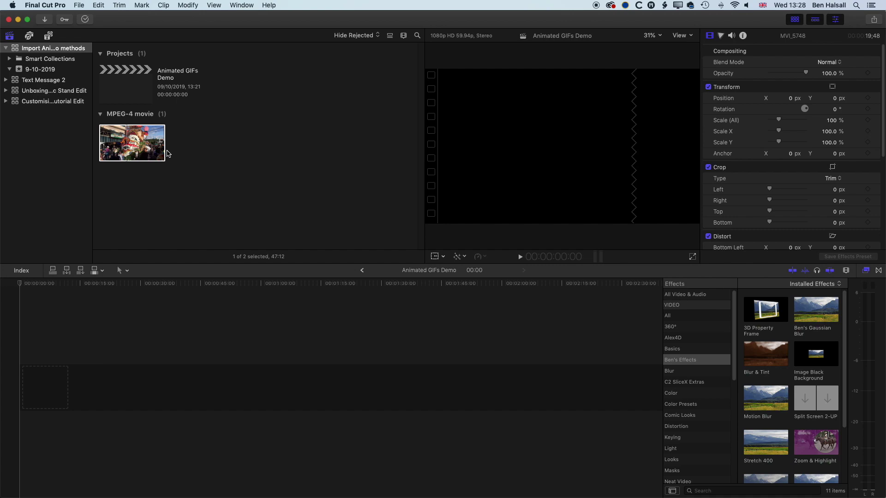
- Download the GIPHY surfer interview GIF in Chrome and save it to the Desktop as 'surfer'
{"action": "key", "text": "super+Tab"}
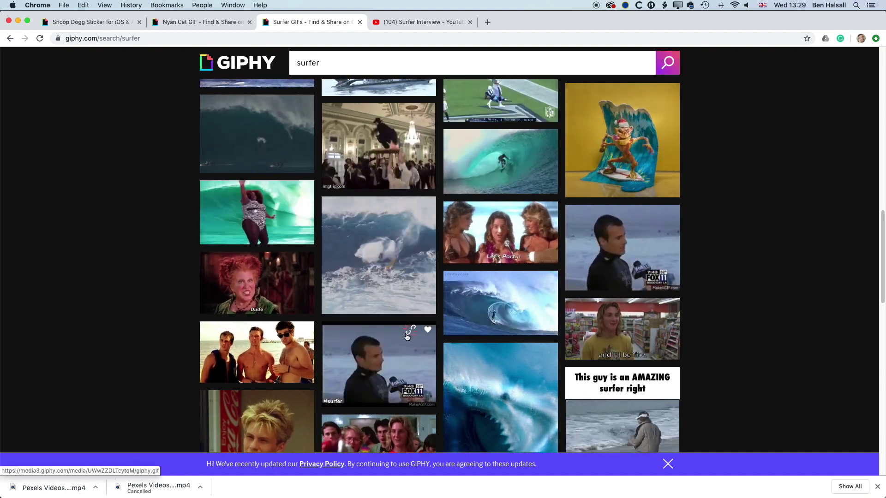
{"action": "left_click", "coordinate": [619, 247]}
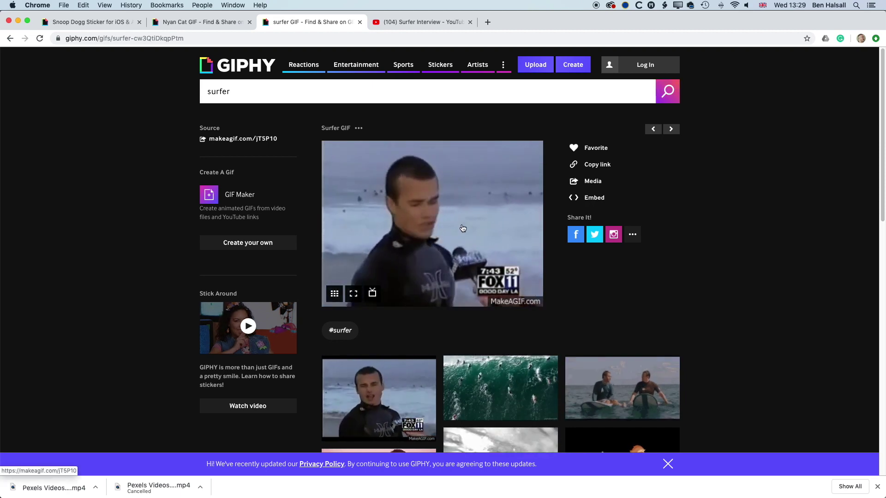
{"action": "right_click", "coordinate": [445, 212]}
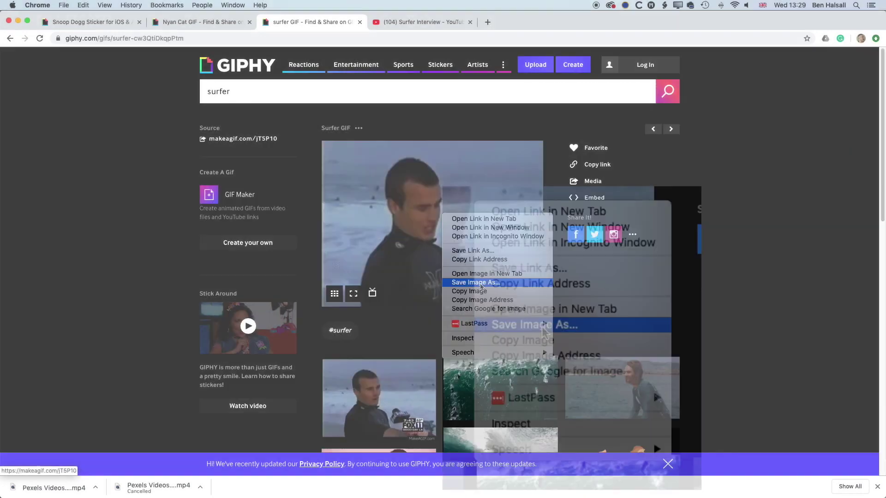
{"action": "left_click", "coordinate": [480, 283]}
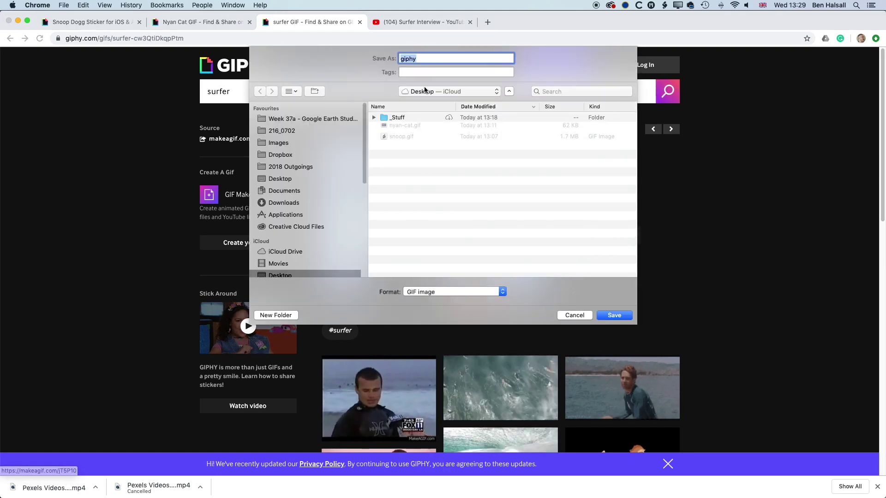
{"action": "type", "text": "s"}
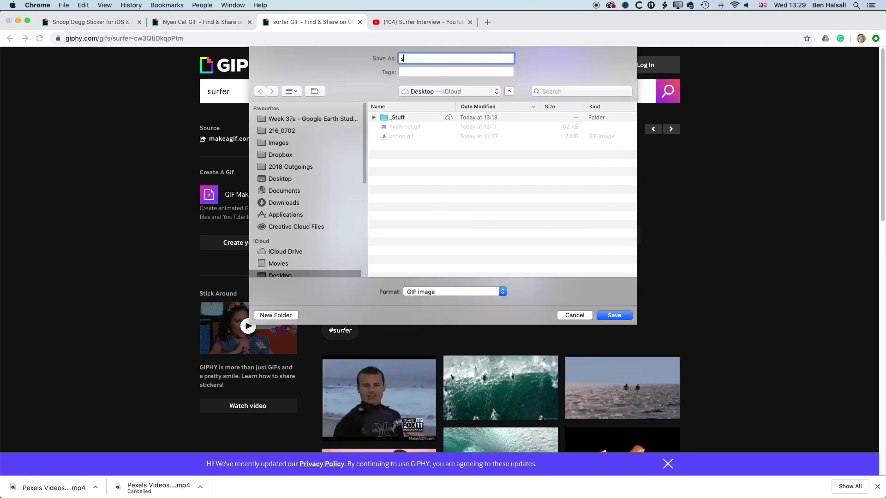
{"action": "type", "text": "urfer"}
{"action": "key", "text": "Return"}
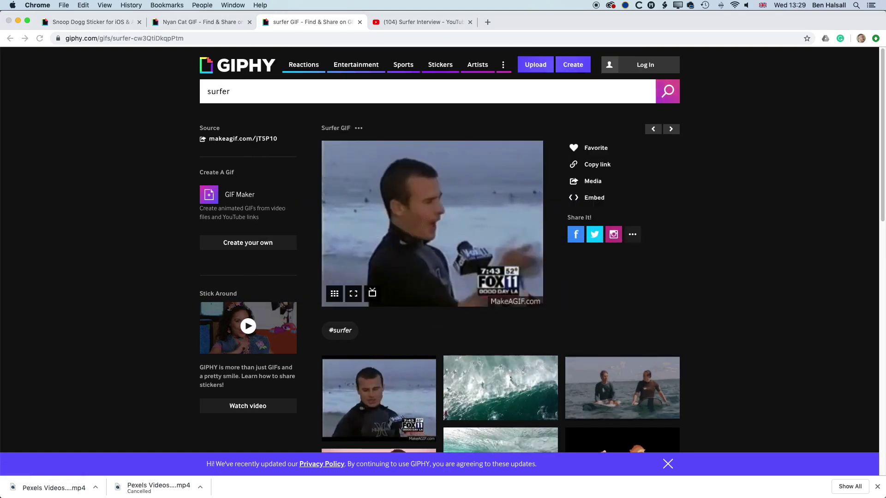
{"action": "key", "text": "super+Tab"}
{"action": "key", "text": "super+Tab"}
{"action": "key", "text": "super+Tab"}
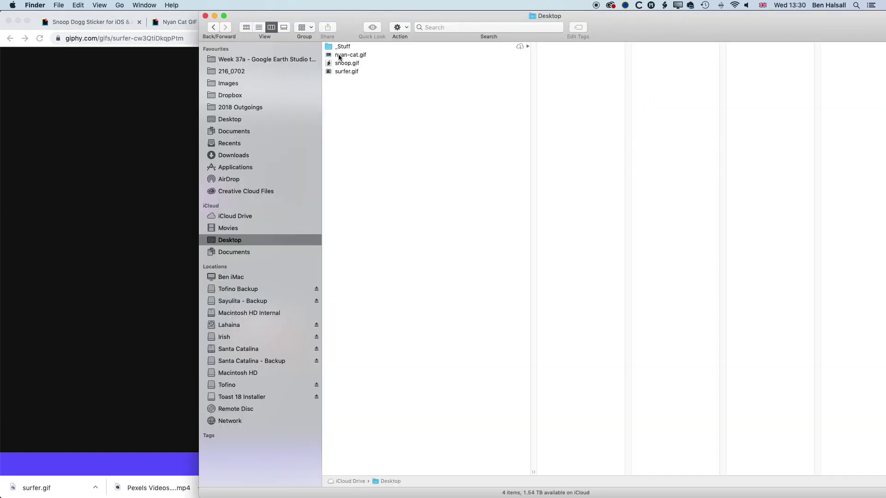
- Preview nyan-cat.gif, snoop.gif and surfer.gif in the Desktop folder's column view
{"action": "left_click", "coordinate": [345, 54]}
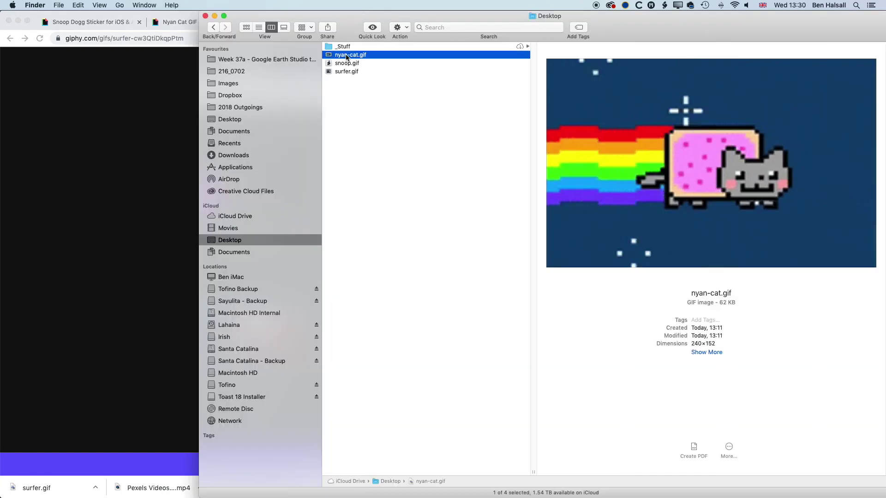
{"action": "key", "text": "Down"}
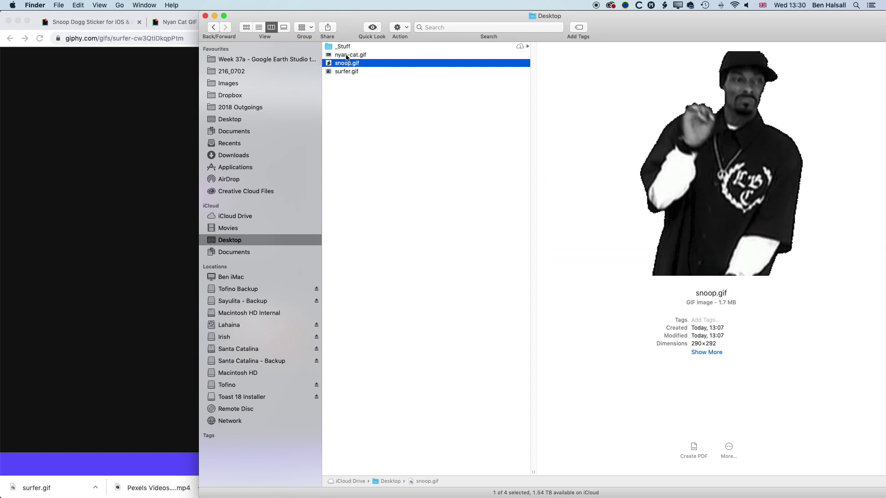
{"action": "key", "text": "Down"}
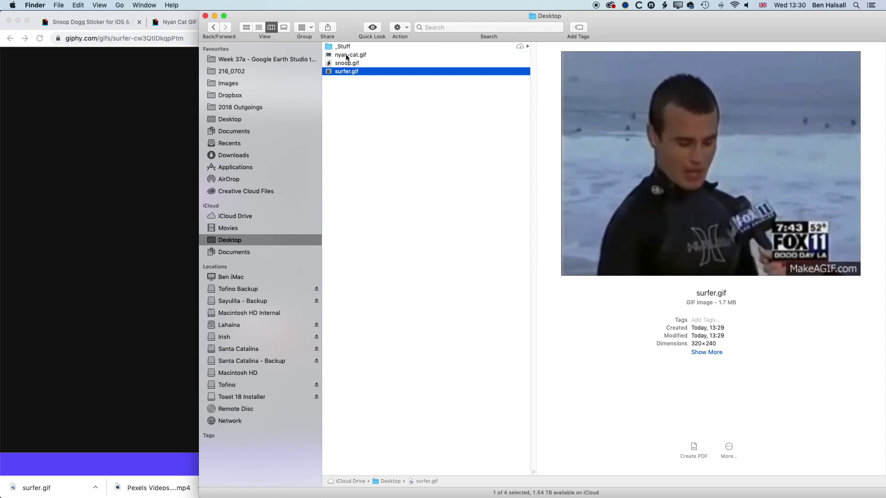
{"action": "key", "text": "Up"}
{"action": "key", "text": "Up"}
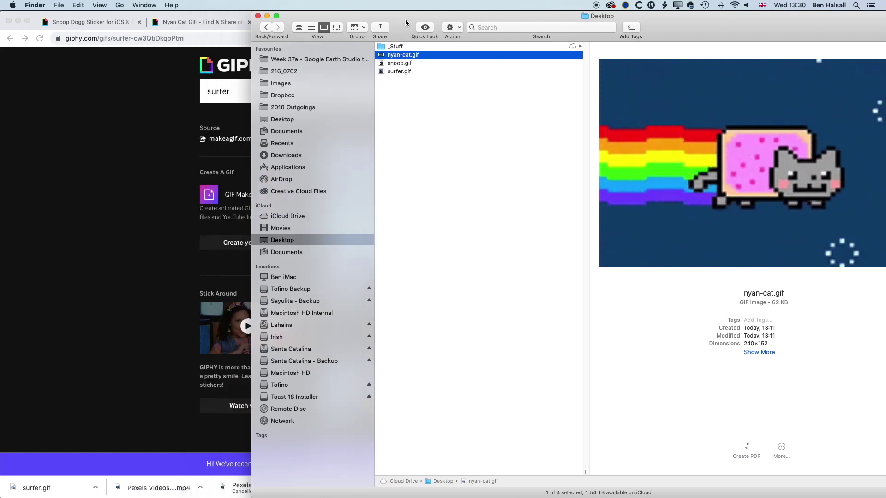
- Position the Desktop window in front of Final Cut Pro and marquee-select all three GIFs
{"action": "left_click_drag", "start_coordinate": [369, 15], "coordinate": [423, 15]}
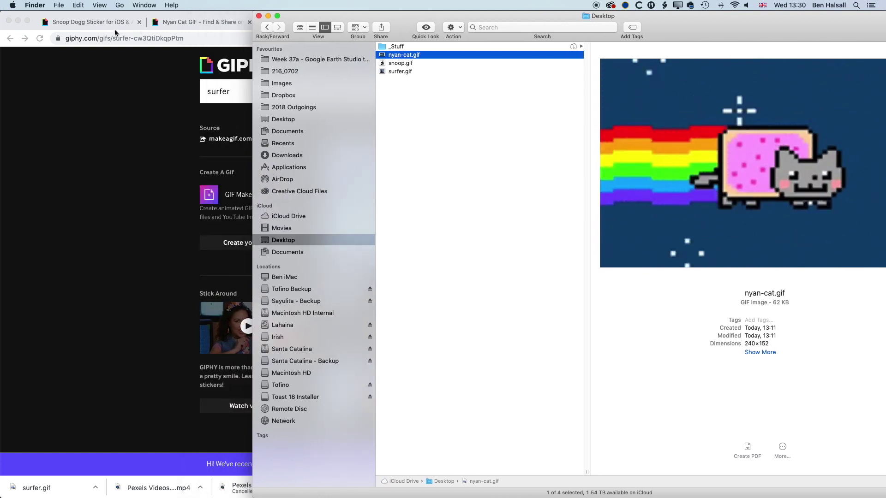
{"action": "key", "text": "super+Tab"}
{"action": "key", "text": "super+Tab"}
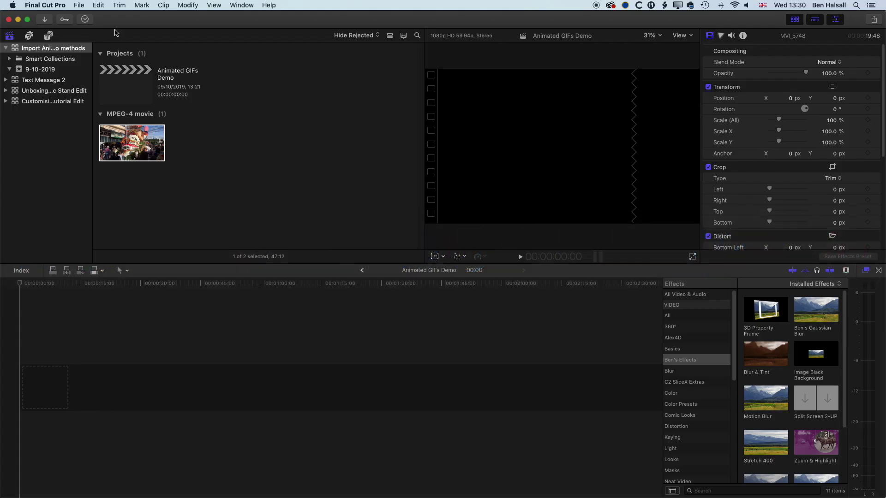
{"action": "key", "text": "super+Tab"}
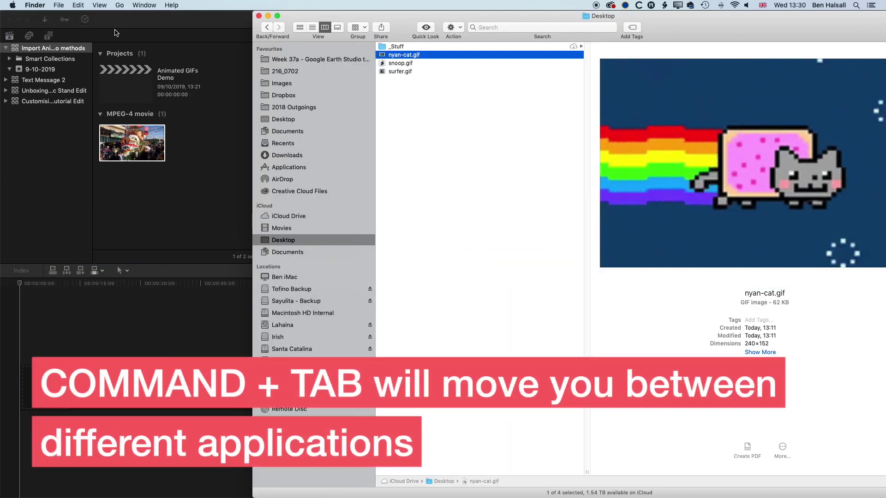
{"action": "key", "text": "super+Tab"}
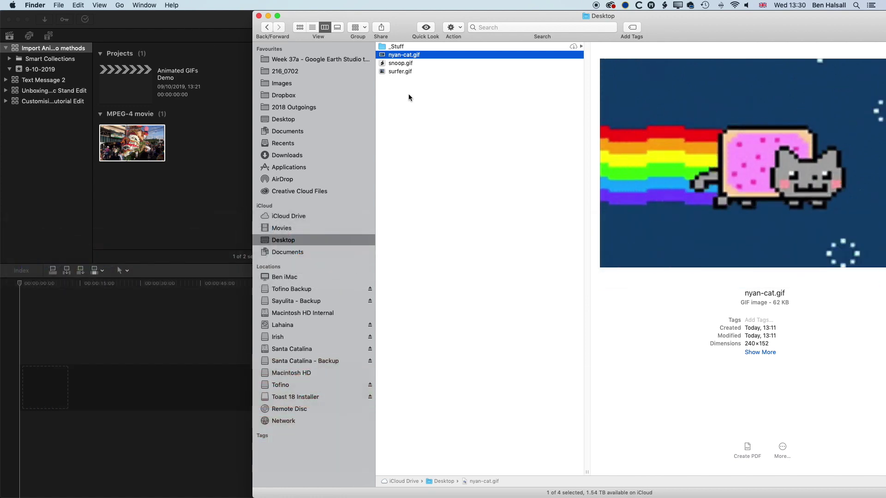
{"action": "left_click_drag", "start_coordinate": [409, 93], "coordinate": [385, 55]}
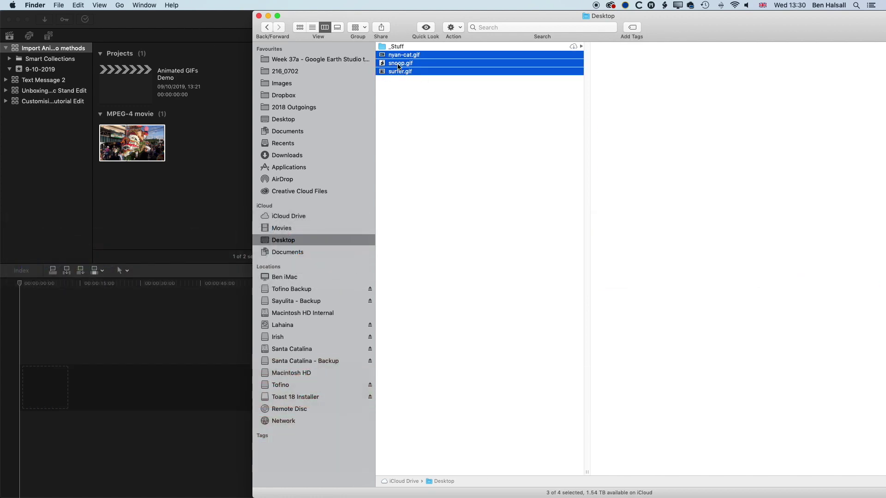
- Import the nyan-cat, snoop and surfer GIFs into the 9-10-2019 event, then inspect the snoop and surfer clips
{"action": "left_click_drag", "start_coordinate": [382, 56], "coordinate": [40, 70]}
{"action": "left_click", "coordinate": [201, 197]}
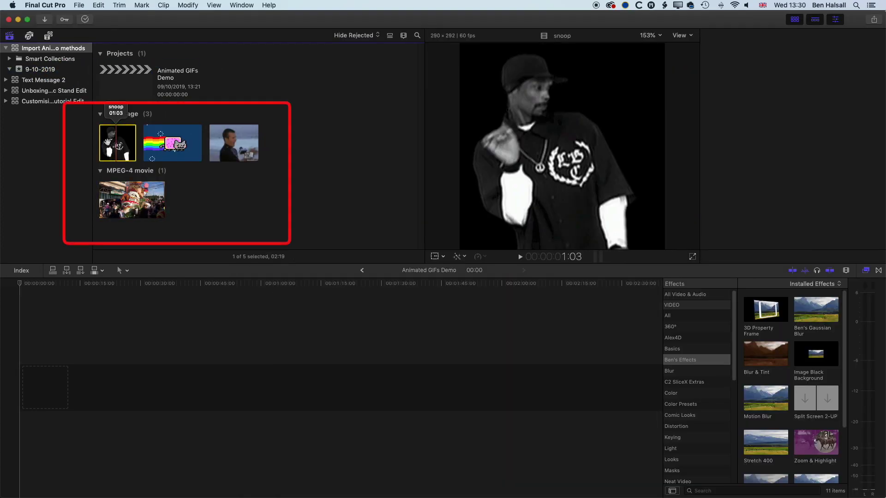
{"action": "left_click", "coordinate": [122, 143]}
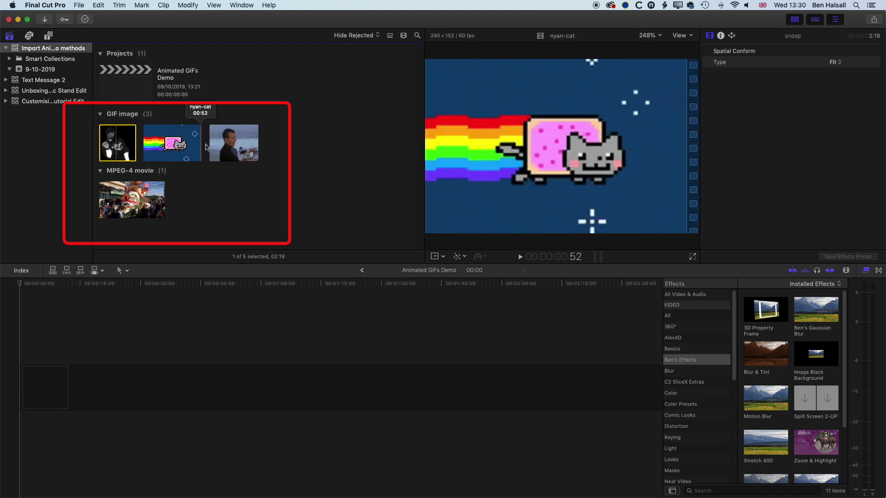
{"action": "left_click", "coordinate": [230, 144]}
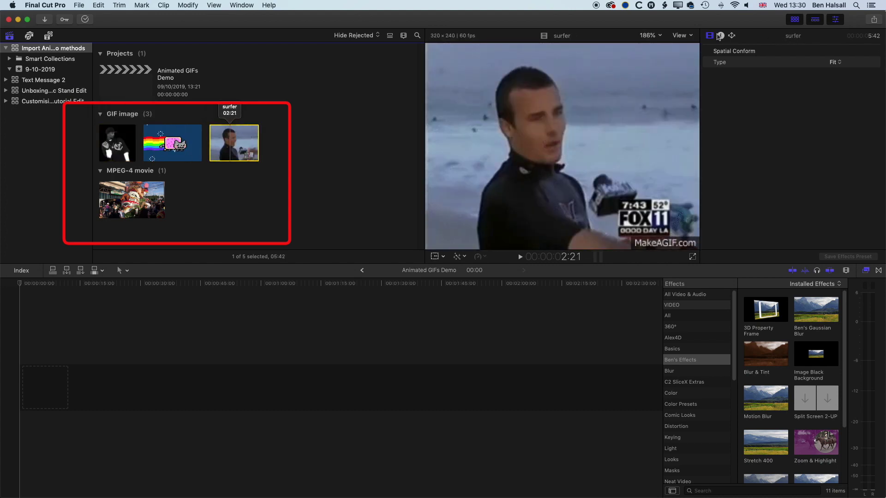
{"action": "left_click", "coordinate": [721, 36]}
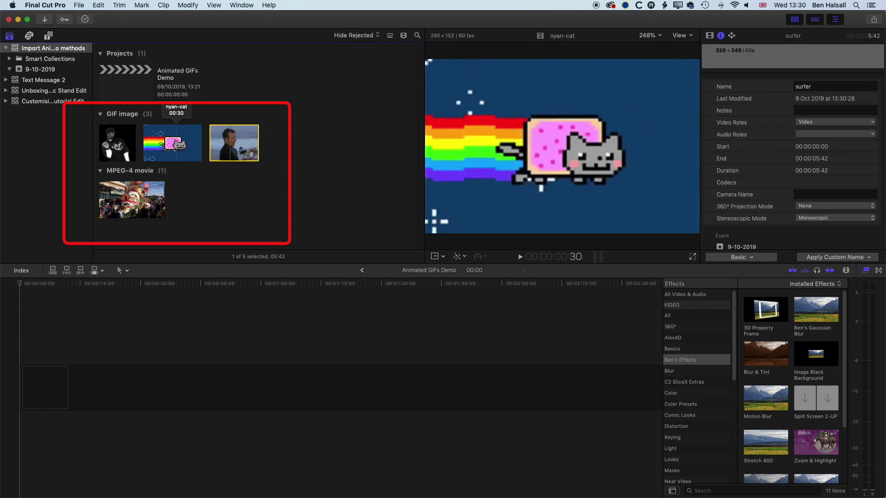
{"action": "left_click", "coordinate": [124, 198]}
- Place the street video at the timeline start and apply the Colorize effect to it
{"action": "left_click_drag", "start_coordinate": [123, 198], "coordinate": [18, 384]}
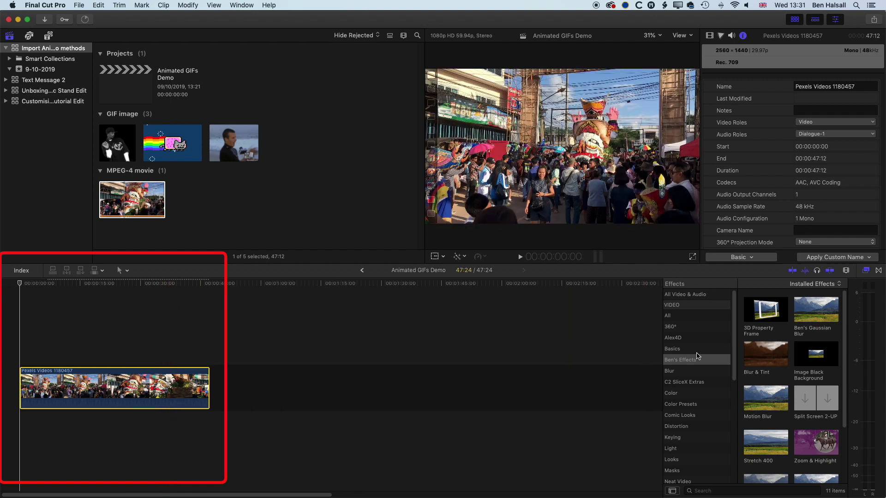
{"action": "left_click", "coordinate": [685, 394]}
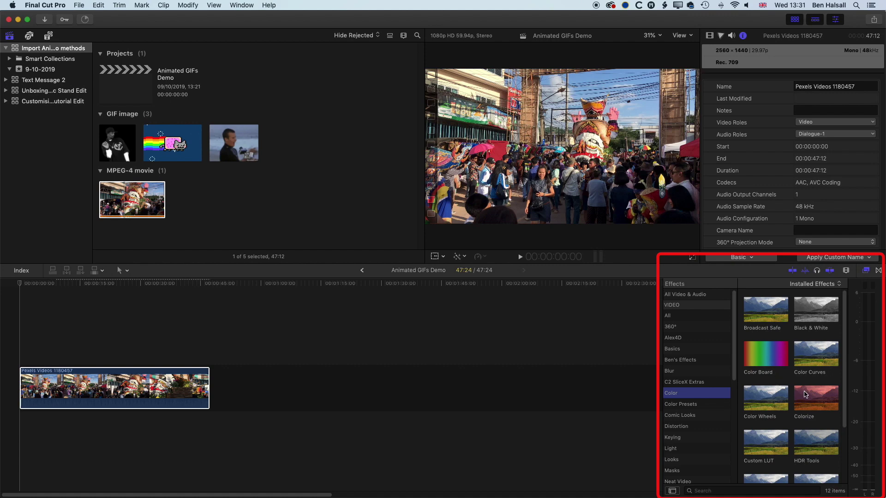
{"action": "left_click_drag", "start_coordinate": [805, 394], "coordinate": [122, 382]}
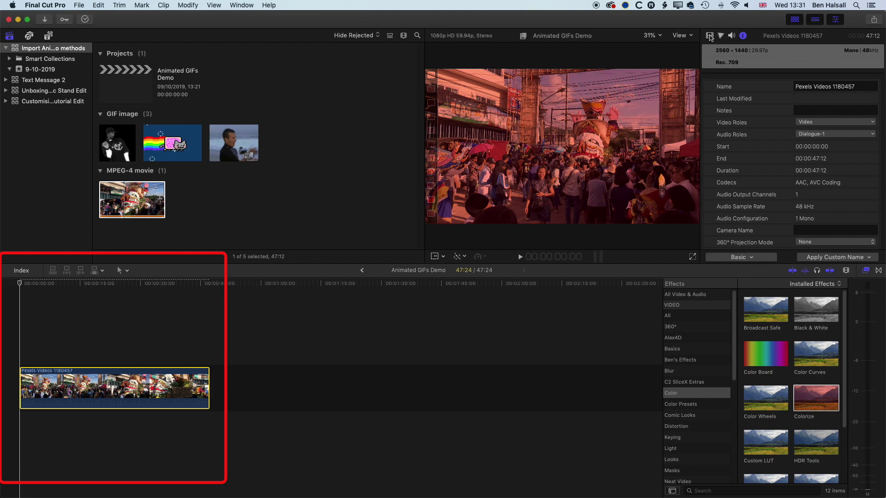
- Set Colorize to remap blacks to magenta and whites to yellow
{"action": "key", "text": "ctrl+Tab"}
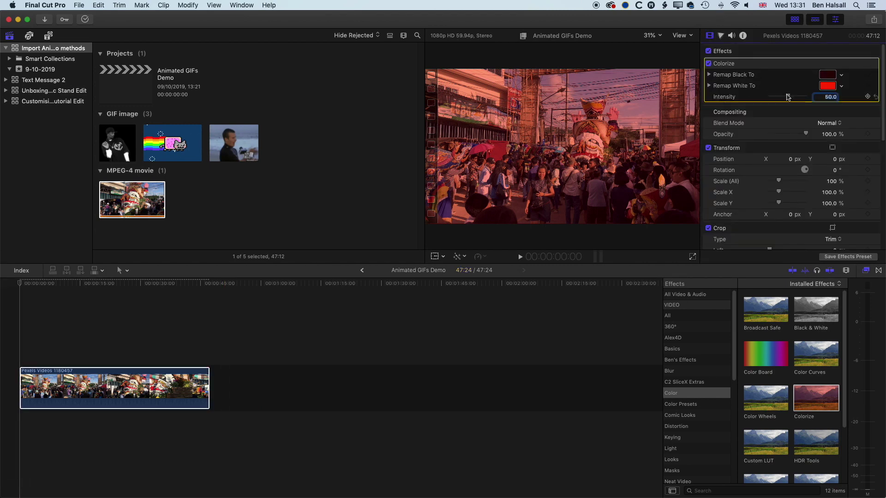
{"action": "left_click", "coordinate": [828, 75]}
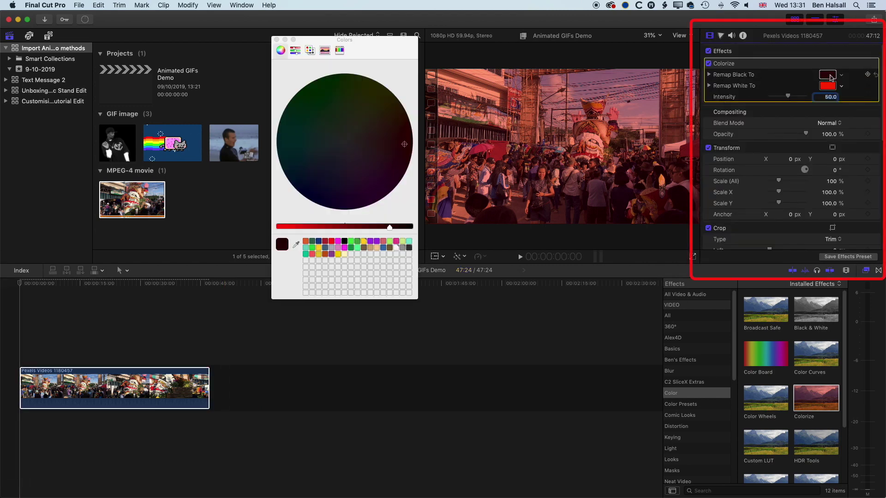
{"action": "left_click", "coordinate": [339, 244]}
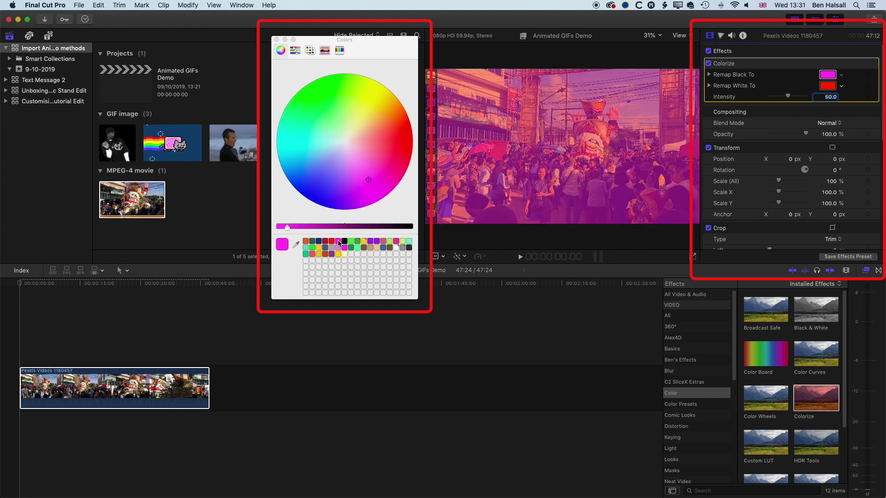
{"action": "left_click", "coordinate": [277, 41]}
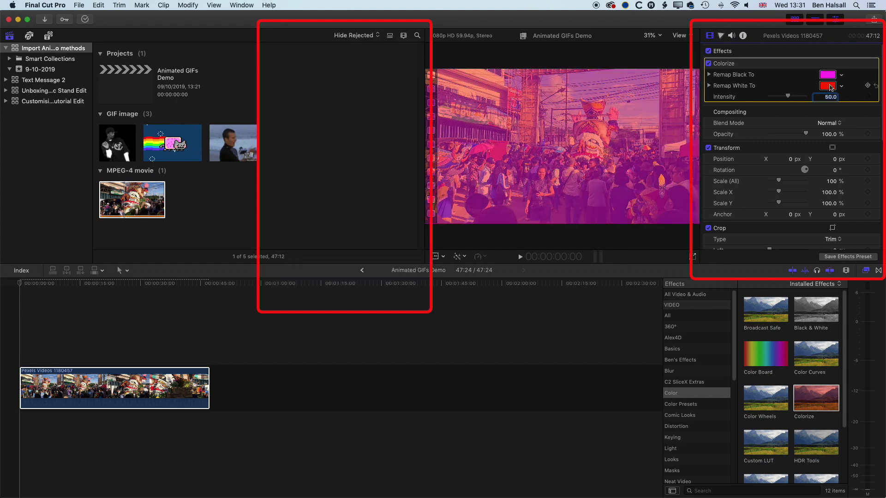
{"action": "left_click", "coordinate": [828, 86]}
{"action": "left_click", "coordinate": [313, 254]}
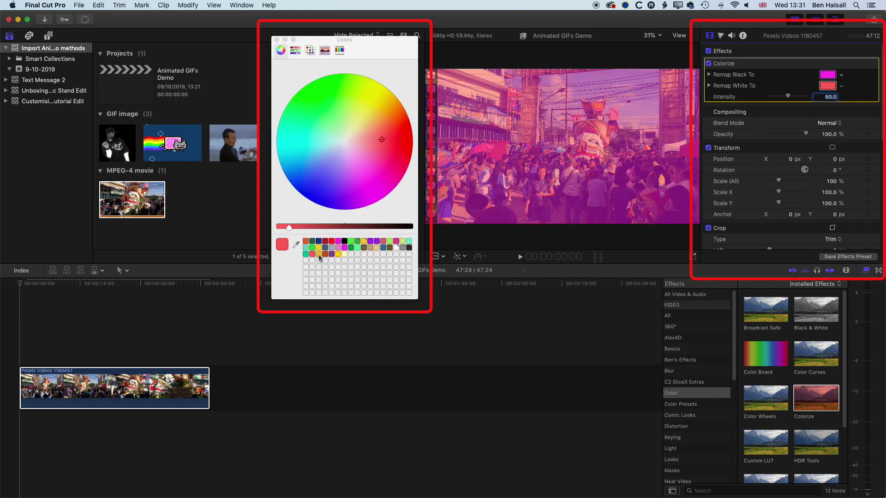
{"action": "left_click", "coordinate": [319, 254]}
{"action": "left_click", "coordinate": [277, 40]}
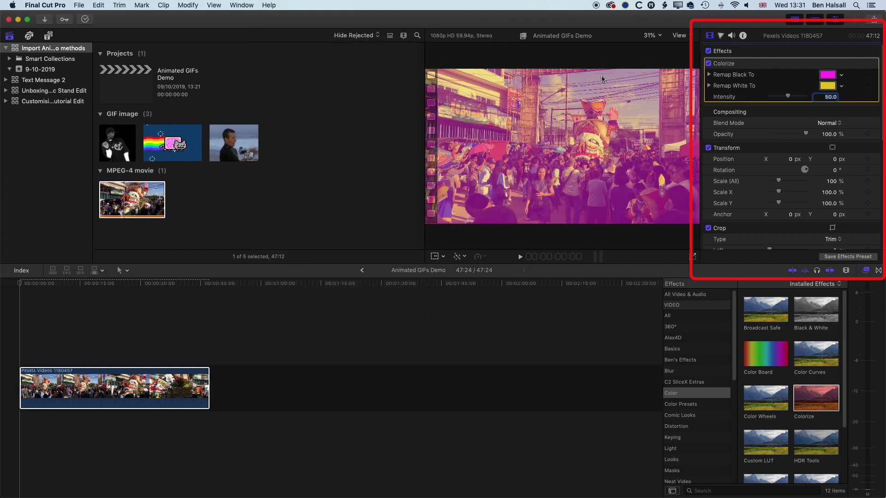
- Raise Colorize intensity to about 93 and drop the Snoop GIF above the street clip
{"action": "left_click_drag", "start_coordinate": [795, 98], "coordinate": [804, 97]}
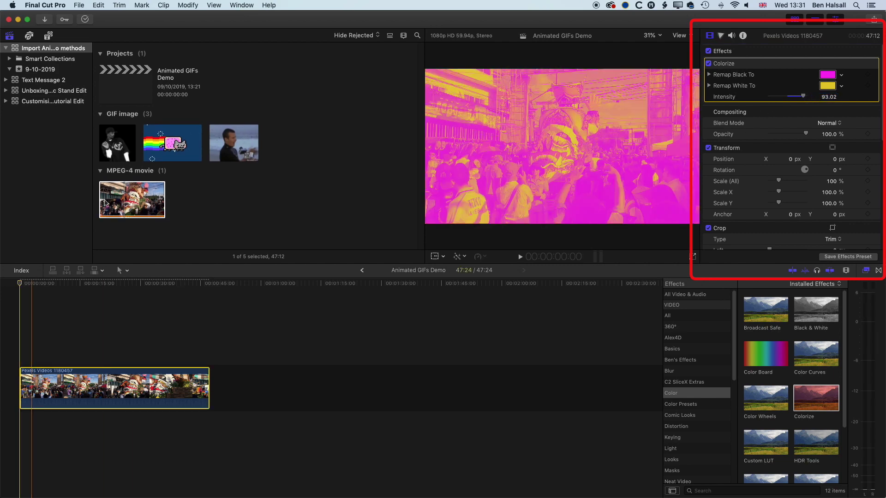
{"action": "left_click", "coordinate": [120, 146]}
{"action": "left_click_drag", "start_coordinate": [120, 146], "coordinate": [40, 286]}
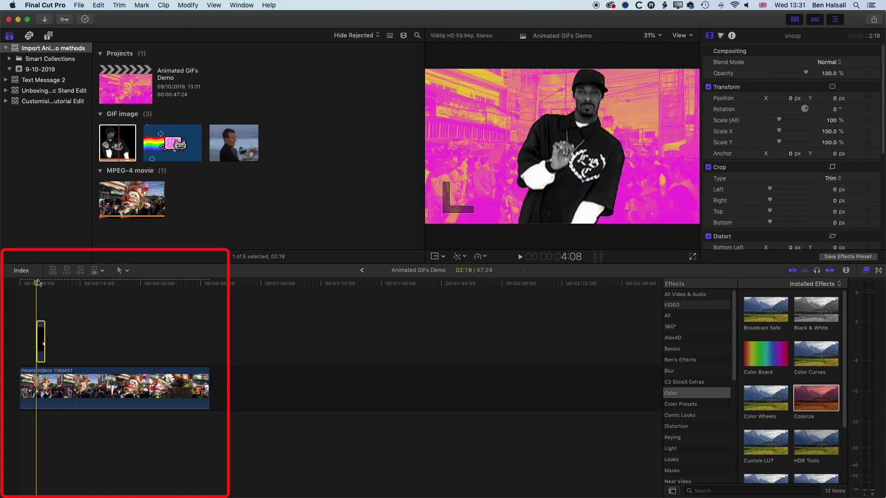
- Play back the Snoop GIF over the duotone street clip and return the playhead to its start
{"action": "key", "text": "space"}
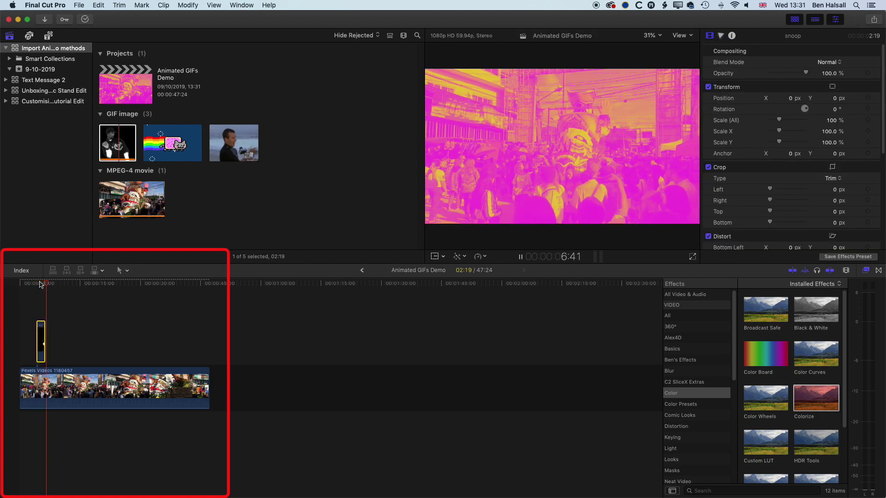
{"action": "key", "text": "space"}
{"action": "left_click", "coordinate": [40, 285]}
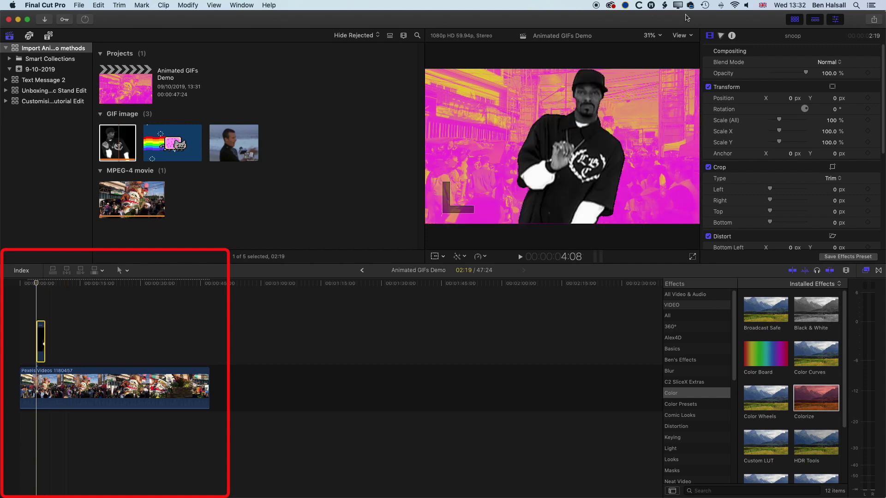
{"action": "left_click", "coordinate": [656, 35]}
- View the Snoop GIF at 100% zoom and pan around to check its pixelated upscaling
{"action": "left_click", "coordinate": [660, 108]}
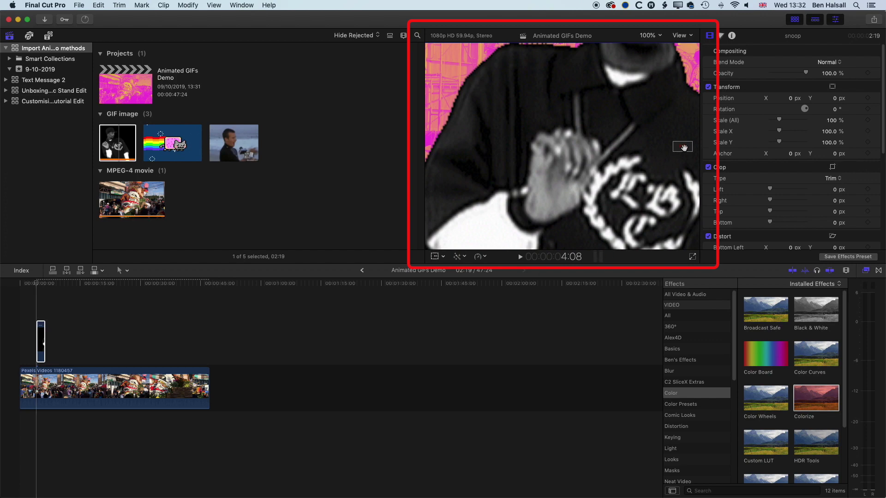
{"action": "left_click_drag", "start_coordinate": [684, 147], "coordinate": [604, 137]}
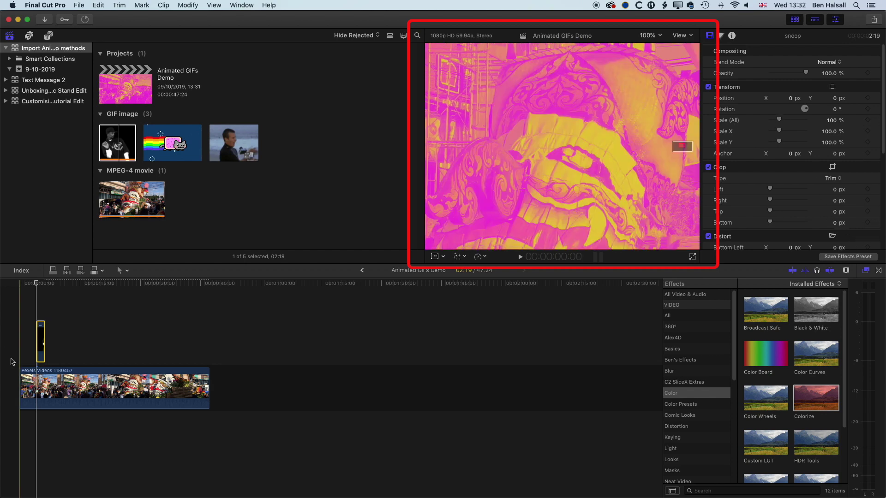
{"action": "scroll", "coordinate": [738, 193], "scroll_direction": "down", "scroll_amount": 8}
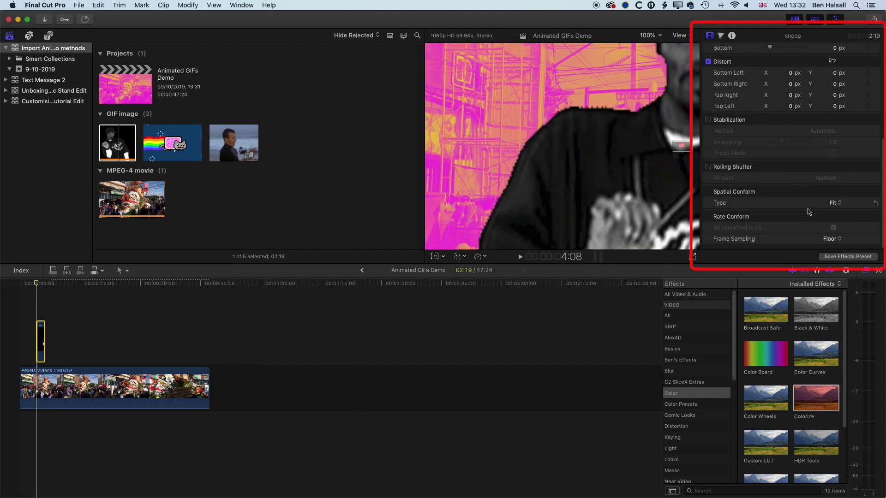
- Set the Snoop GIF's Spatial Conform type to None
{"action": "left_click", "coordinate": [834, 203]}
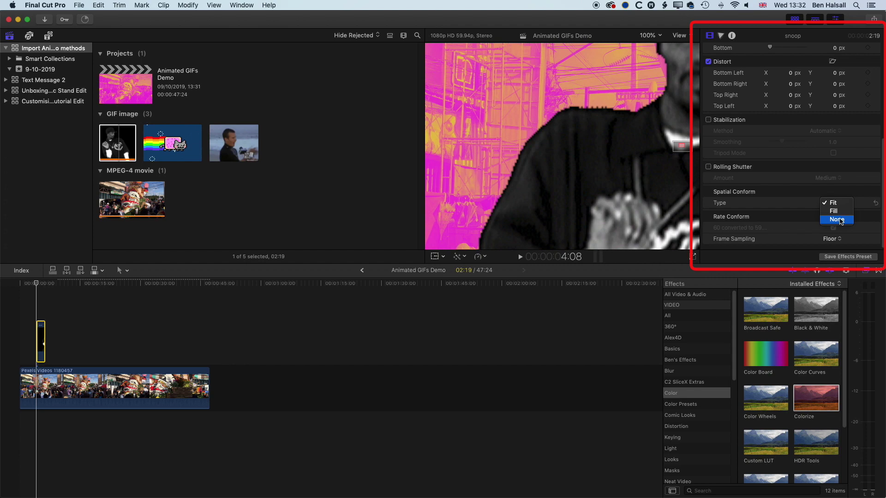
{"action": "left_click", "coordinate": [836, 220]}
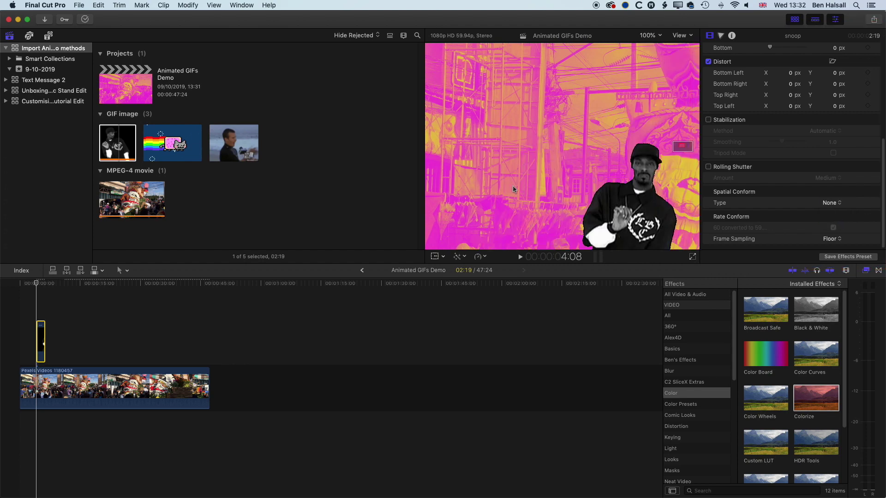
- With the viewer at Fit, drag the Snoop GIF to the frame's bottom-left corner (X -725, Y -397)
{"action": "left_click", "coordinate": [648, 35]}
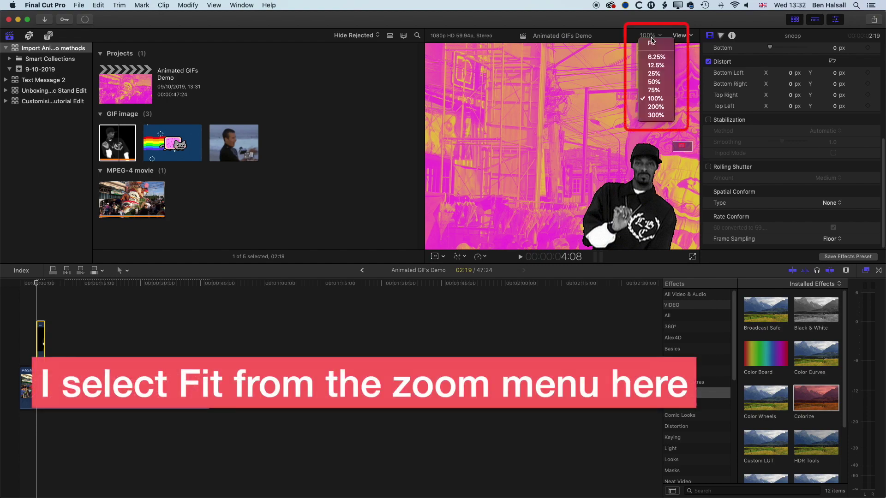
{"action": "left_click", "coordinate": [651, 43]}
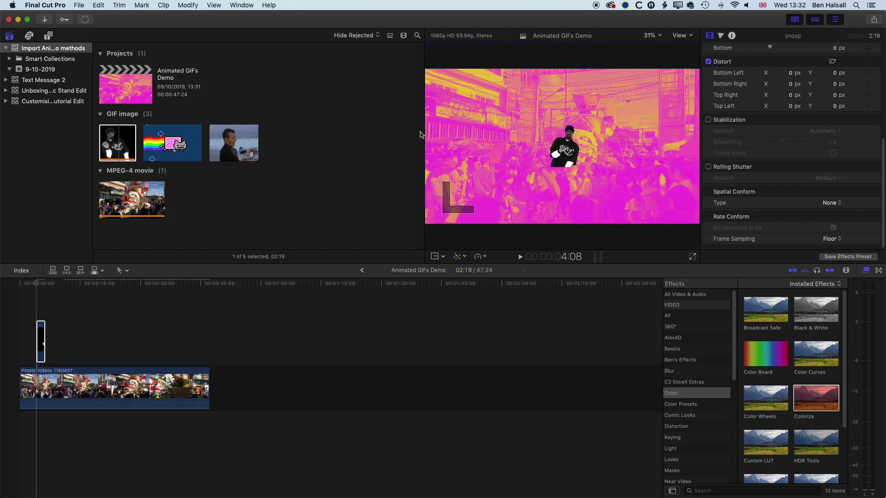
{"action": "left_click_drag", "start_coordinate": [420, 134], "coordinate": [305, 134]}
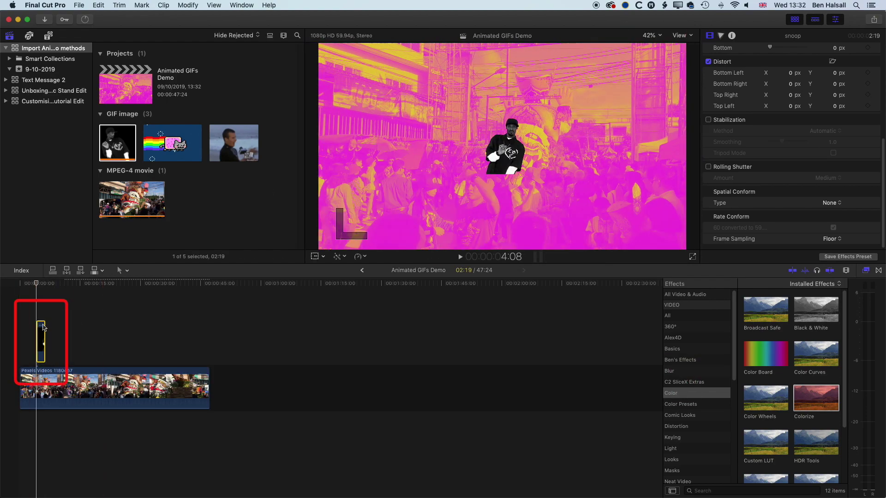
{"action": "left_click", "coordinate": [315, 257]}
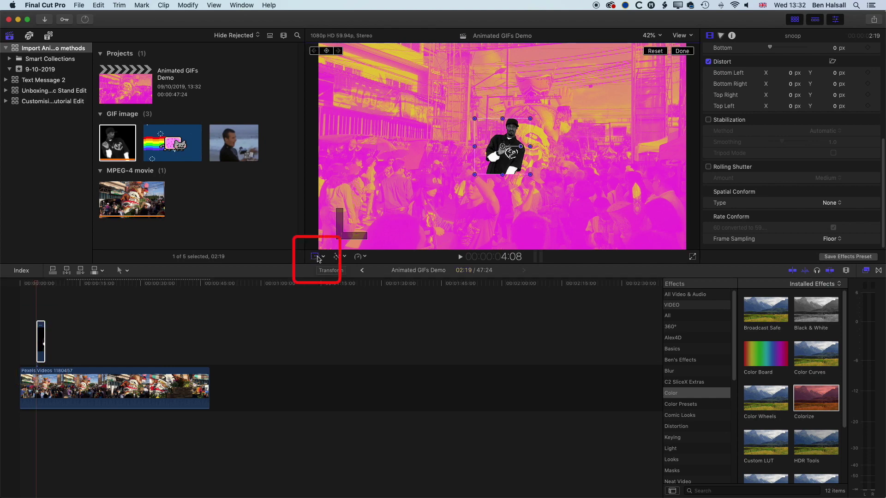
{"action": "left_click_drag", "start_coordinate": [504, 160], "coordinate": [364, 223]}
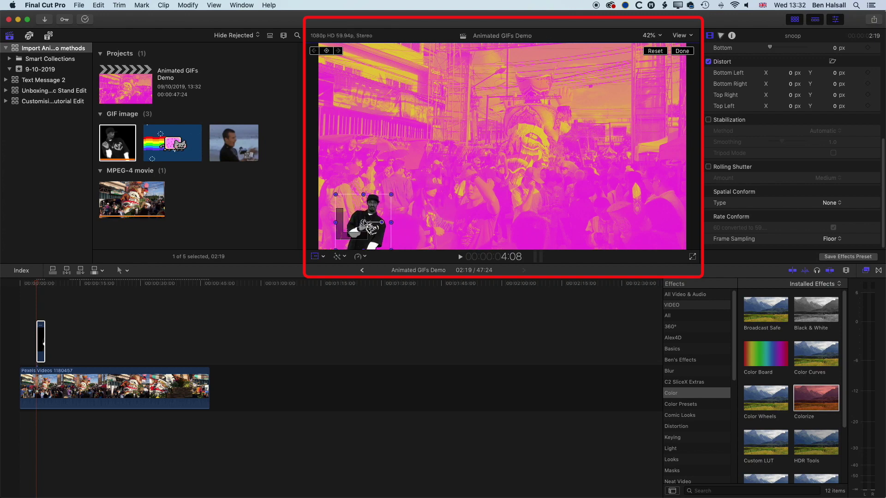
{"action": "left_click", "coordinate": [315, 257]}
{"action": "left_click", "coordinate": [38, 285]}
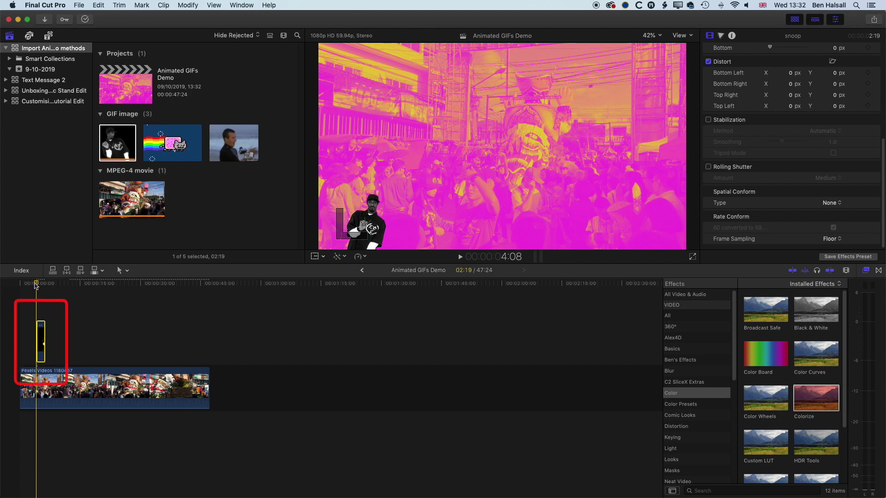
- Preview the placement and add a copy of the Snoop clip right after the original
{"action": "key", "text": "space"}
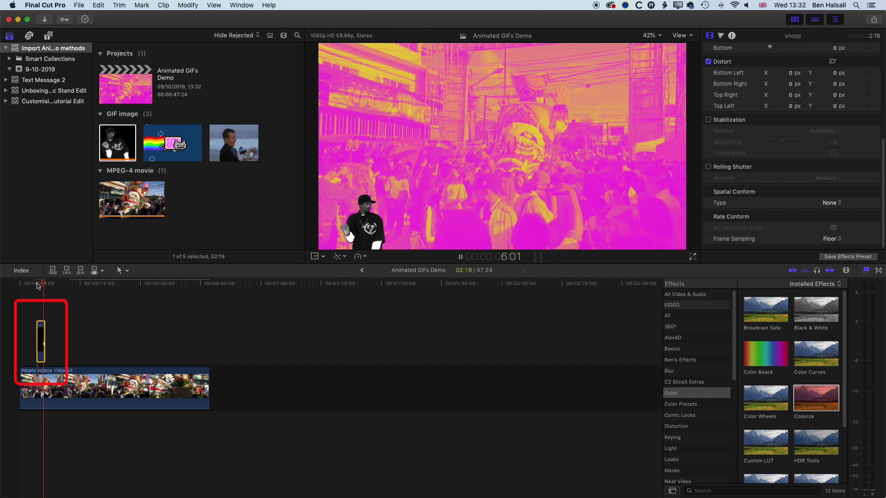
{"action": "key", "text": "space"}
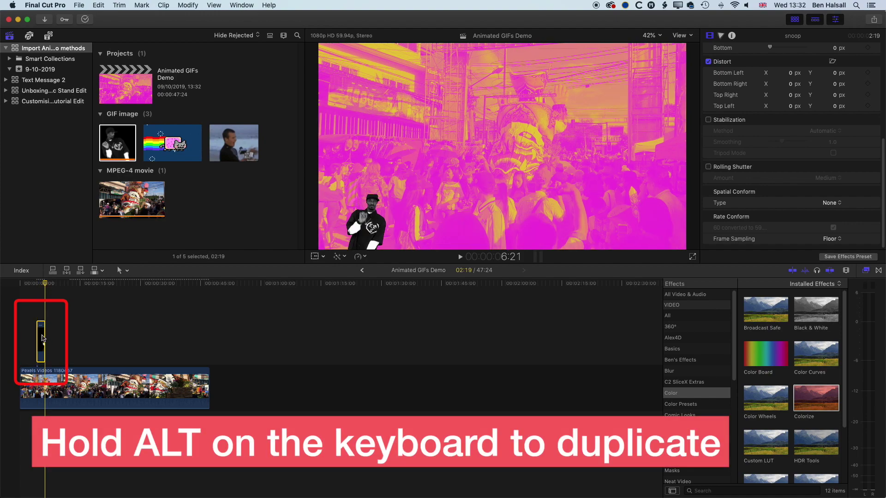
{"action": "left_click_drag", "start_coordinate": [41, 339], "coordinate": [50, 338]}
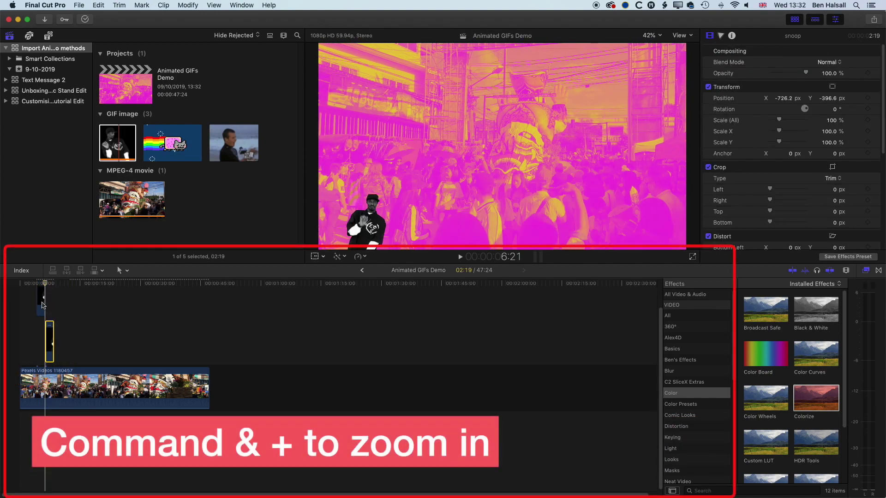
{"action": "key", "text": "super+equal"}
{"action": "key", "text": "super+equal"}
{"action": "key", "text": "super+equal"}
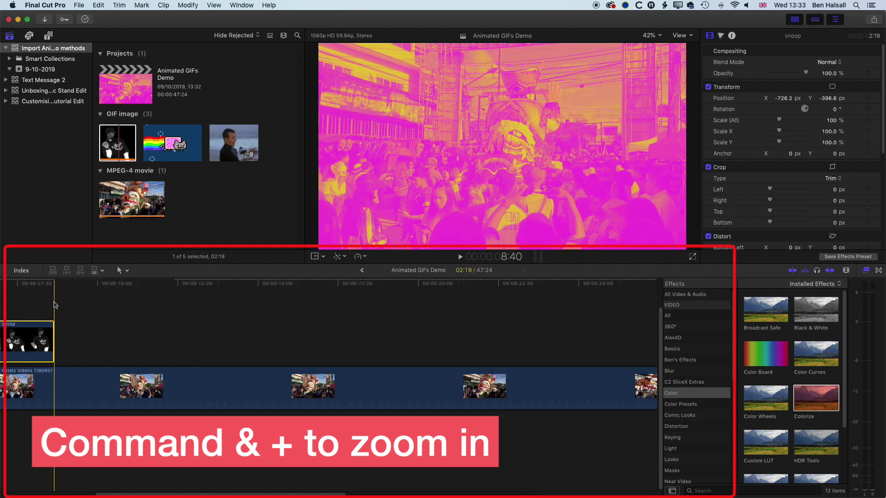
{"action": "left_click_drag", "start_coordinate": [54, 305], "coordinate": [176, 341]}
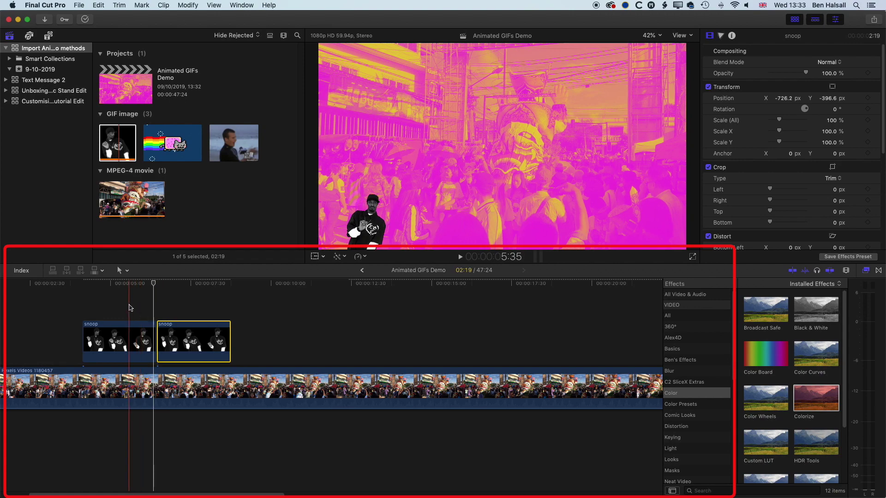
- Group both Snoop clips and duplicate the pair, giving four back-to-back copies
{"action": "left_click", "coordinate": [128, 300]}
{"action": "left_click_drag", "start_coordinate": [114, 303], "coordinate": [211, 349]}
{"action": "key", "text": "super+4"}
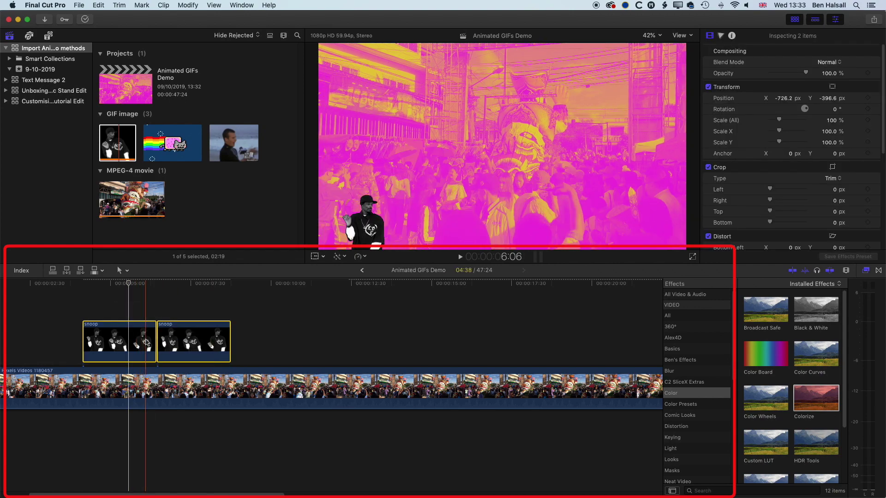
{"action": "key", "text": "super+g"}
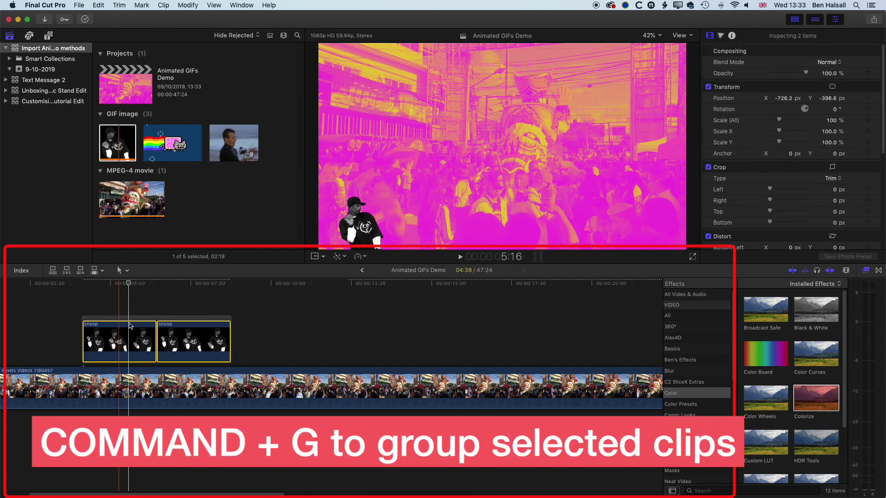
{"action": "left_click_drag", "start_coordinate": [175, 333], "coordinate": [323, 333]}
- Play the timeline from just before the Snoop clips to preview the looping GIFs
{"action": "left_click", "coordinate": [89, 283]}
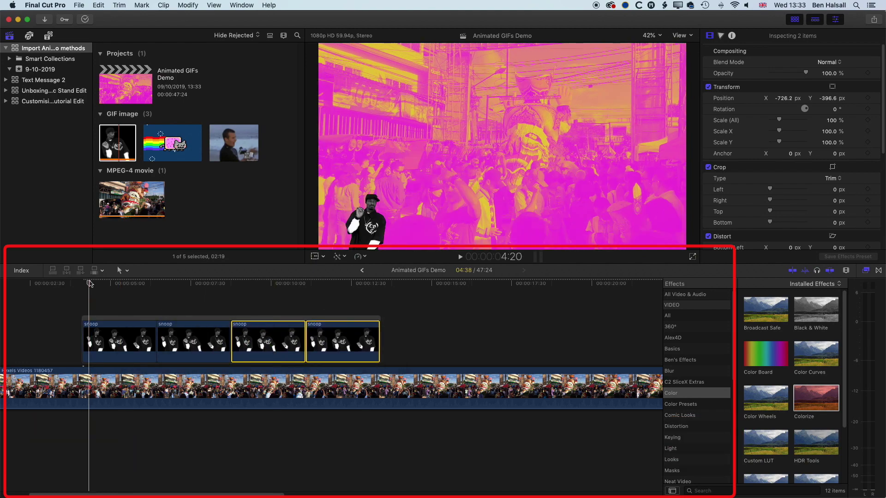
{"action": "key", "text": "space"}
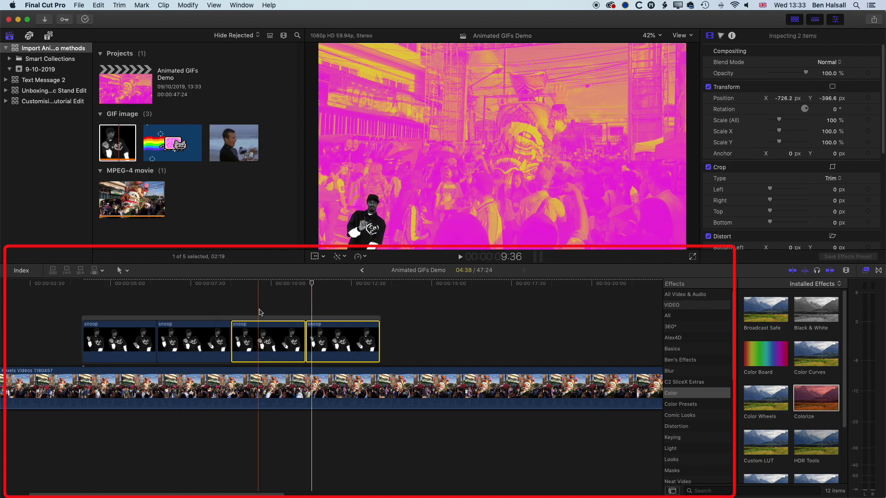
{"action": "left_click", "coordinate": [273, 302]}
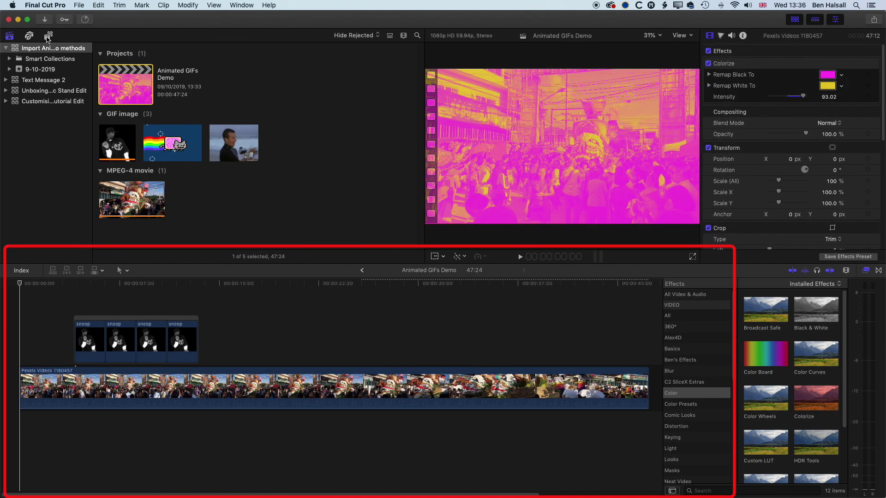
- Show the osm.Importers generators in the Titles and Generators sidebar and select Gif Importer
{"action": "left_click", "coordinate": [49, 36]}
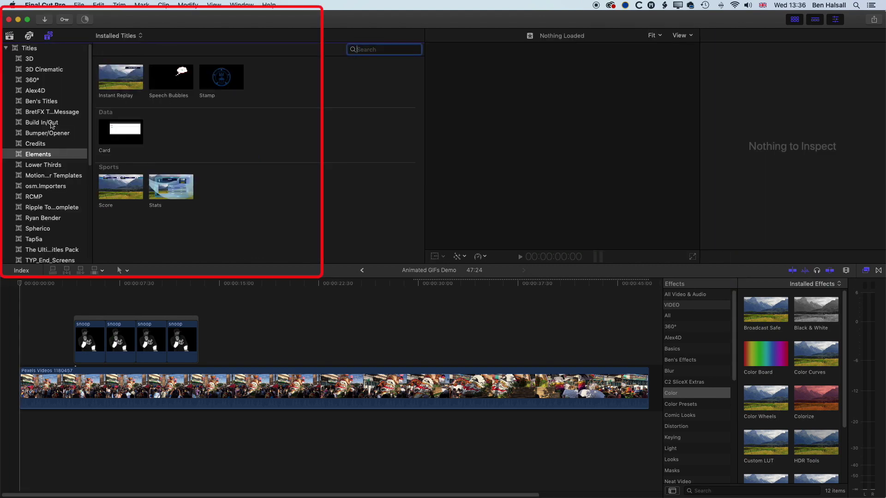
{"action": "scroll", "coordinate": [52, 125], "scroll_direction": "down", "scroll_amount": 5}
{"action": "scroll", "coordinate": [46, 115], "scroll_direction": "up", "scroll_amount": 5}
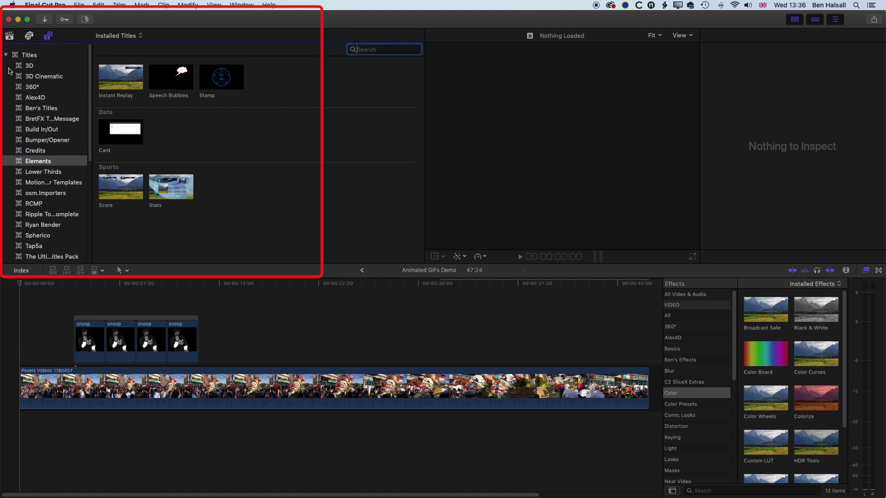
{"action": "left_click", "coordinate": [6, 49]}
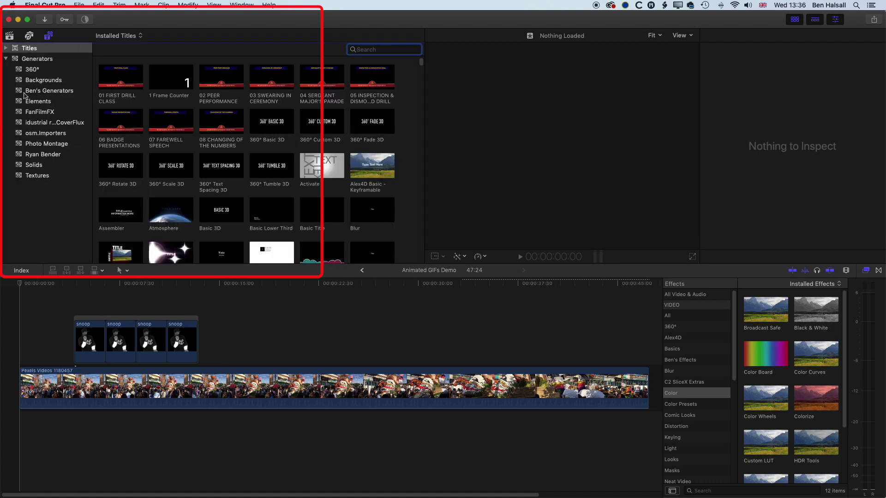
{"action": "left_click", "coordinate": [42, 133]}
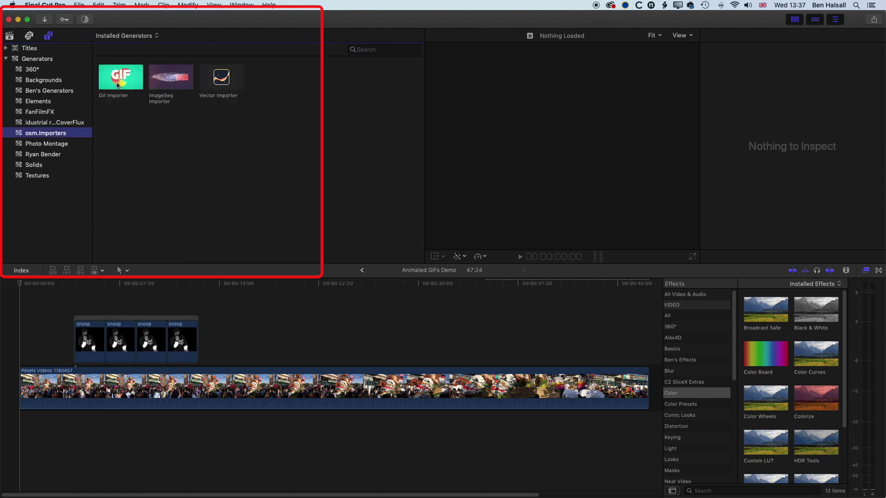
{"action": "left_click", "coordinate": [117, 84]}
- Place a Gif Importer clip above the street video and load nyan-cat.gif into it
{"action": "left_click_drag", "start_coordinate": [120, 81], "coordinate": [226, 343]}
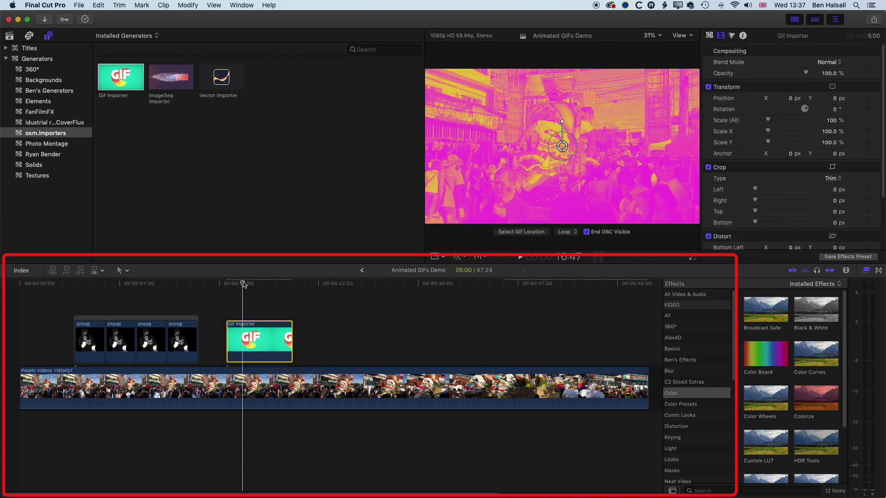
{"action": "left_click", "coordinate": [710, 36]}
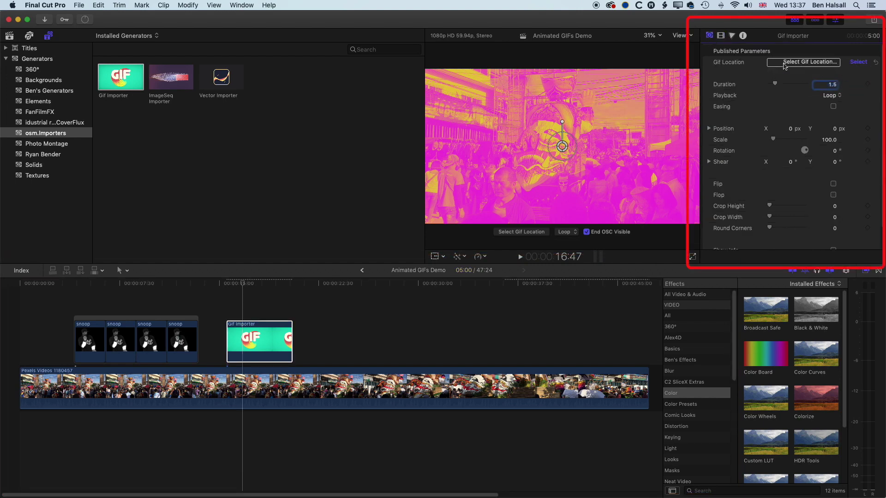
{"action": "left_click", "coordinate": [793, 64]}
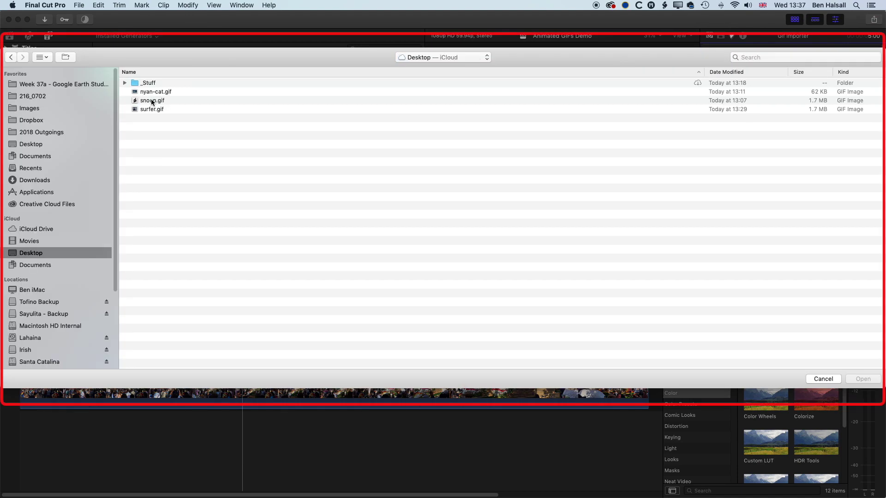
{"action": "left_click", "coordinate": [148, 92]}
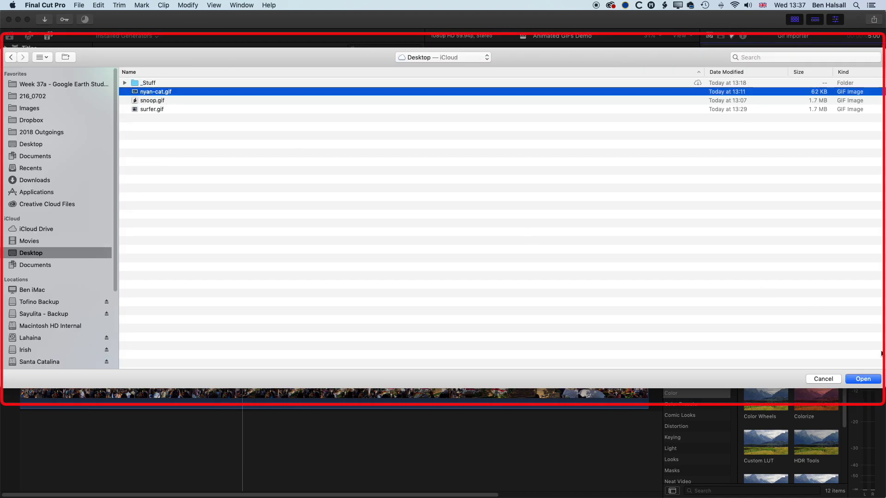
{"action": "left_click", "coordinate": [862, 380]}
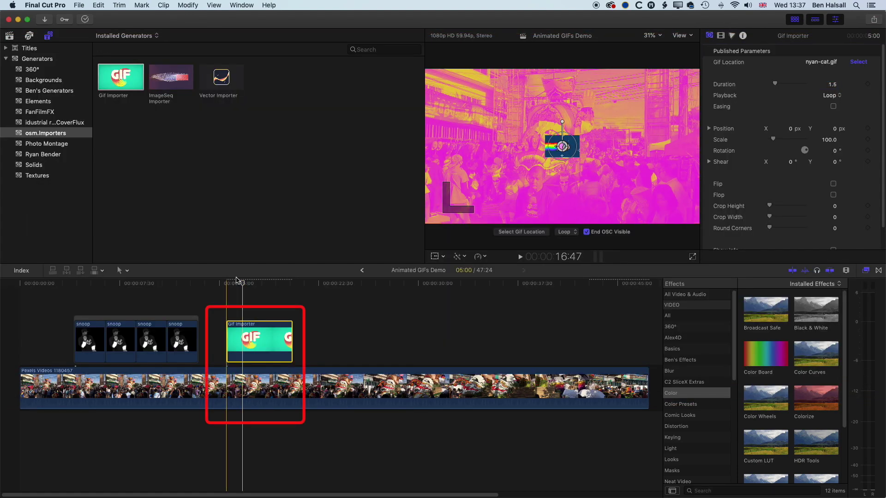
- Scale the nyan cat GIF to 162.7, tilt it to 354.1°, and keep Loop playback
{"action": "left_click_drag", "start_coordinate": [244, 286], "coordinate": [239, 284]}
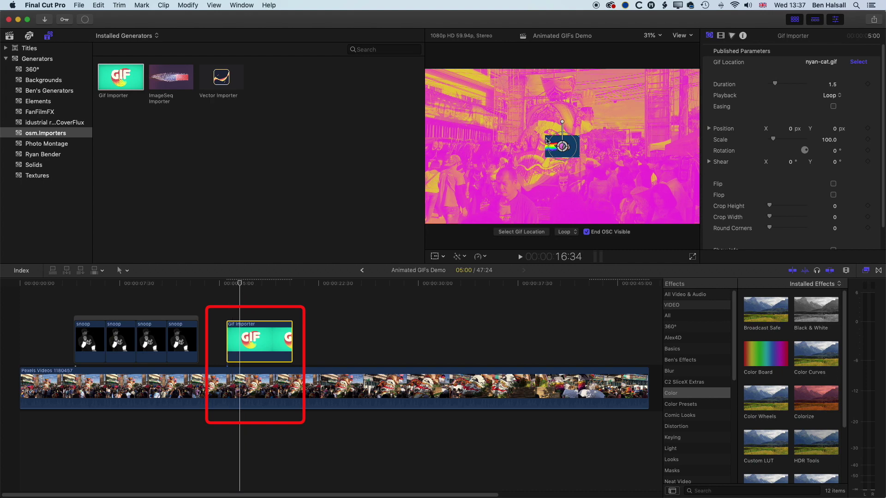
{"action": "mouse_move", "coordinate": [571, 134]}
{"action": "left_mouse_down"}
{"action": "mouse_move", "coordinate": [579, 123]}
{"action": "mouse_move", "coordinate": [568, 136]}
{"action": "mouse_move", "coordinate": [578, 125]}
{"action": "mouse_move", "coordinate": [565, 122]}
{"action": "left_mouse_up"}
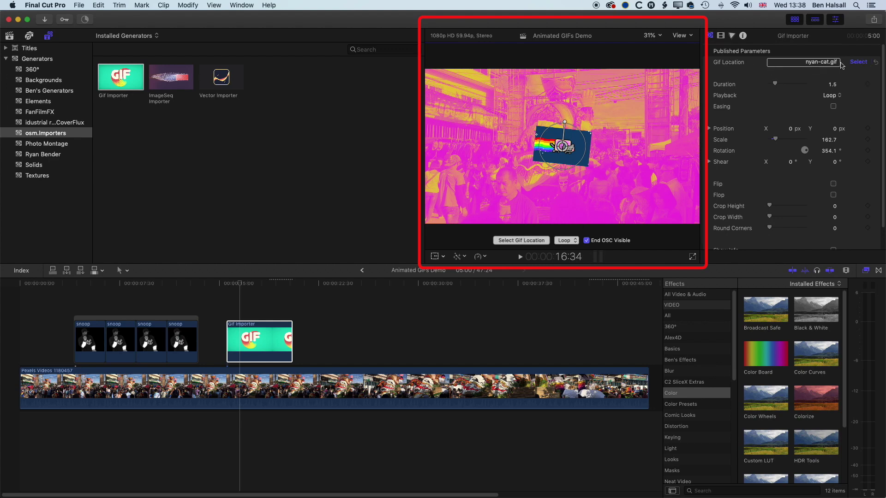
{"action": "left_click", "coordinate": [568, 243]}
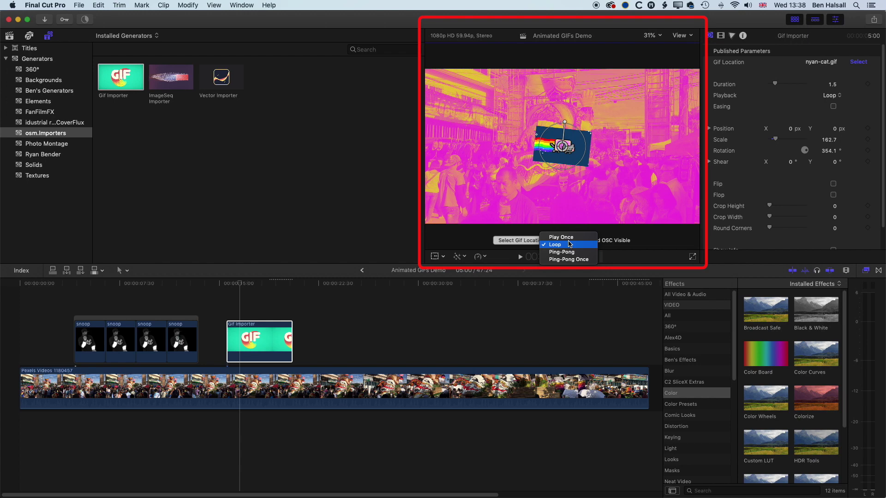
{"action": "left_click", "coordinate": [476, 241]}
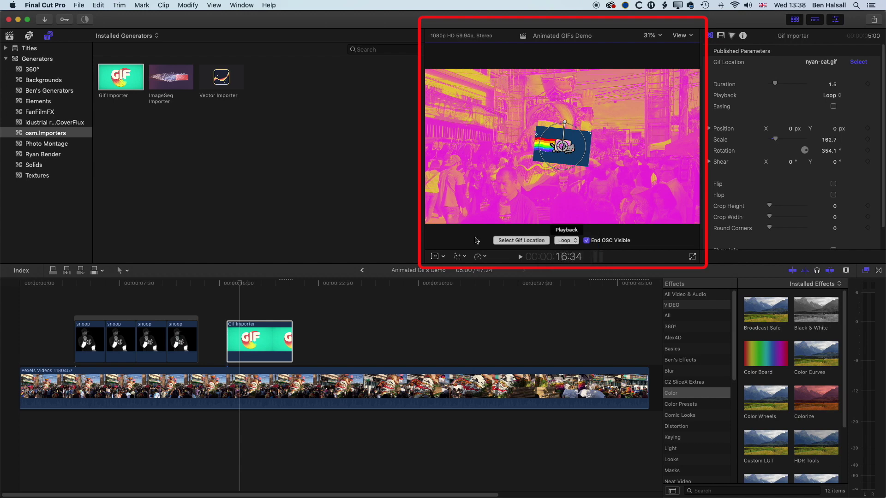
{"action": "left_click", "coordinate": [290, 340]}
- Extend the nyan cat Gif Importer clip to 20:09 and play it to check the loop
{"action": "left_click_drag", "start_coordinate": [290, 340], "coordinate": [493, 340]}
{"action": "left_click", "coordinate": [347, 346]}
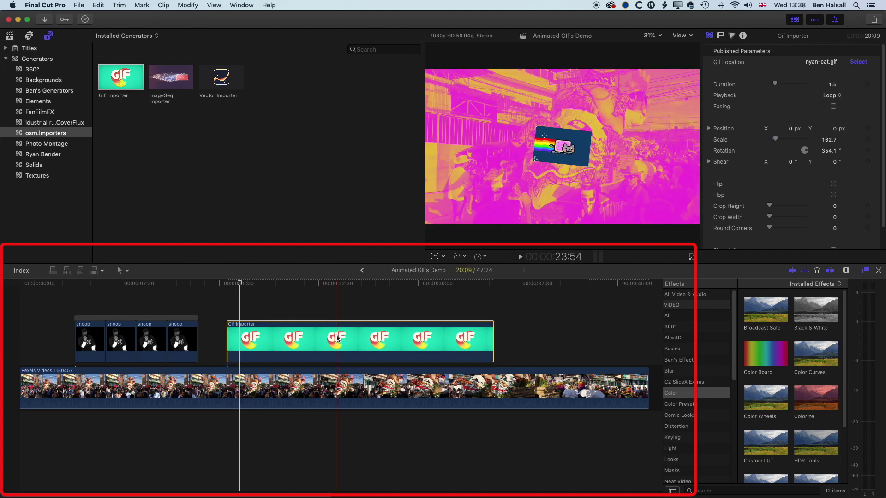
{"action": "key", "text": "space"}
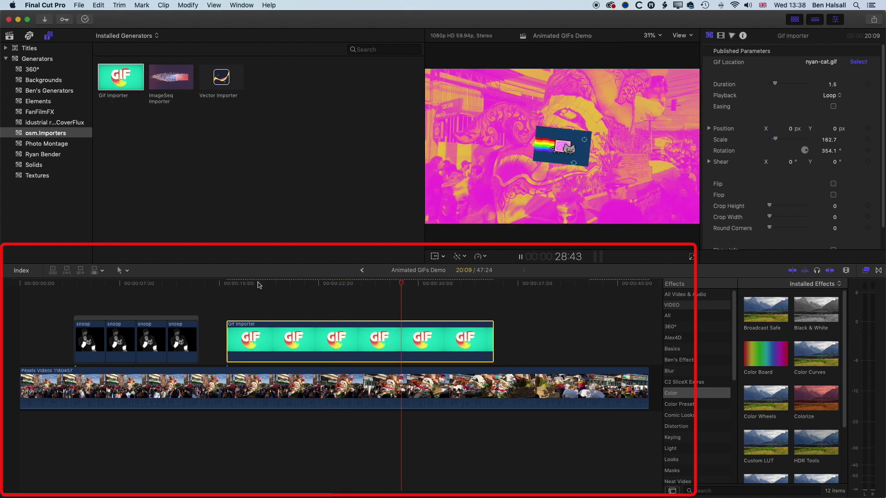
{"action": "key", "text": "space"}
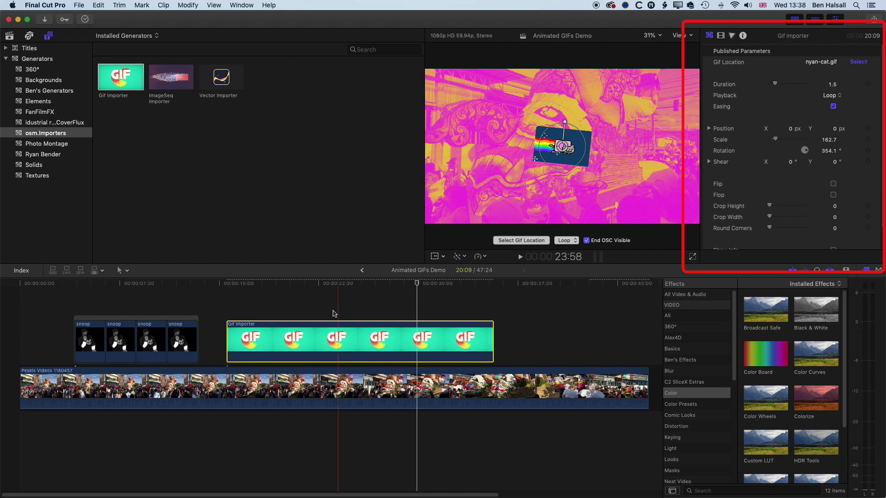
{"action": "left_click", "coordinate": [230, 284]}
{"action": "key", "text": "space"}
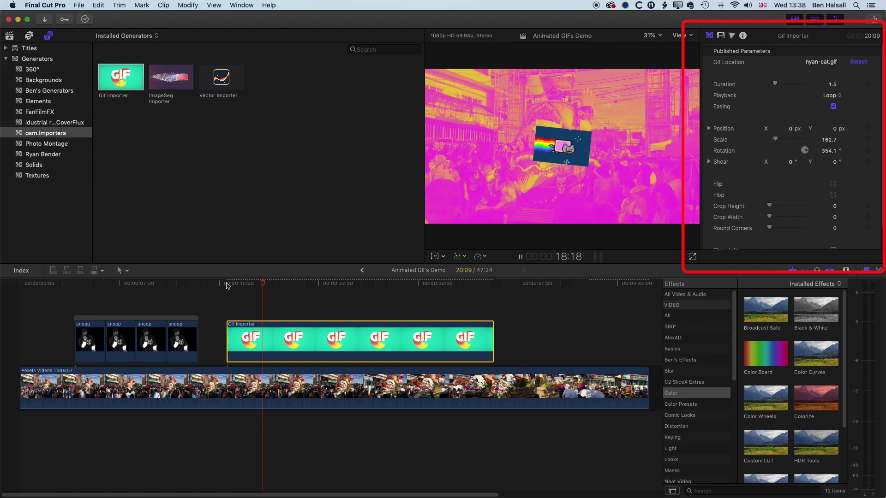
{"action": "key", "text": "space"}
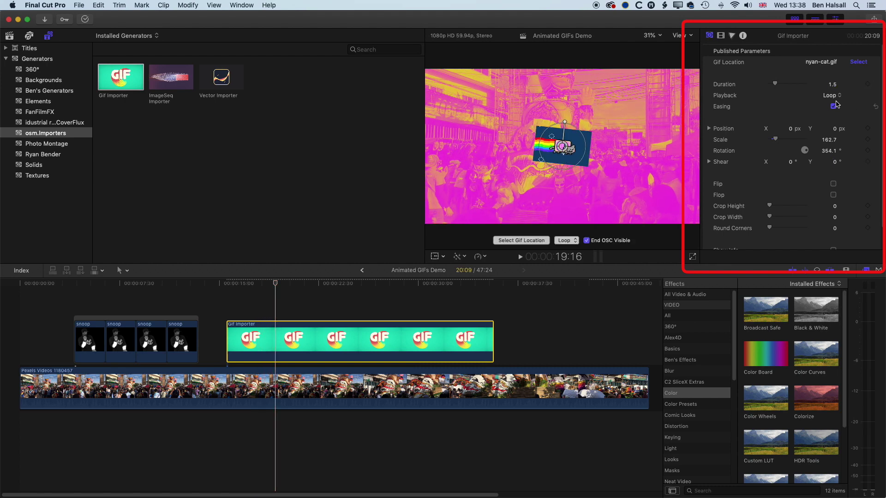
{"action": "left_click", "coordinate": [833, 184]}
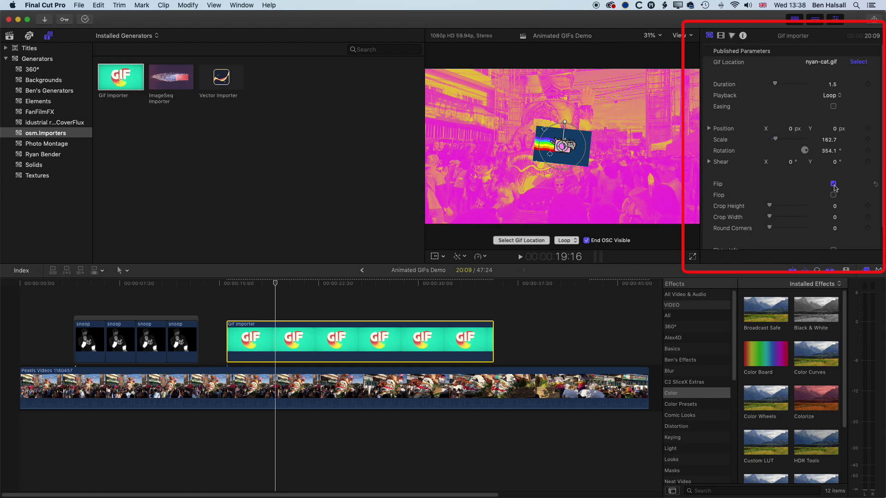
{"action": "left_click", "coordinate": [834, 184]}
{"action": "left_click", "coordinate": [834, 195]}
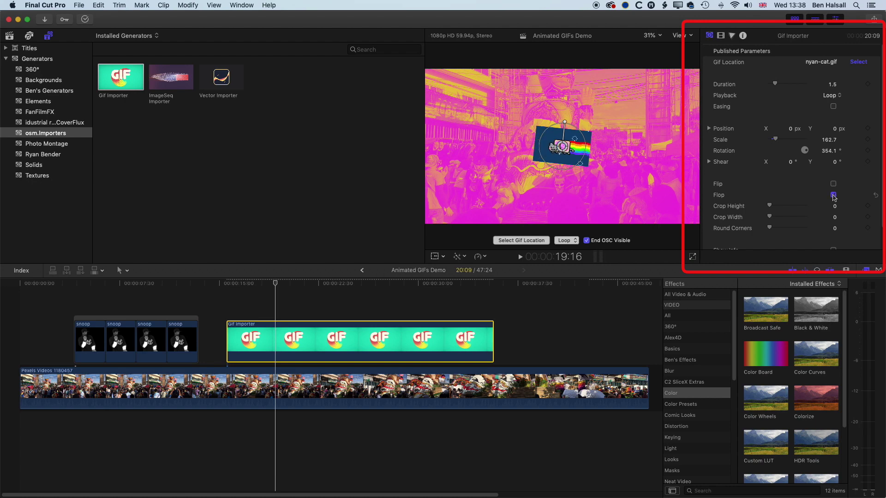
{"action": "left_click", "coordinate": [833, 196]}
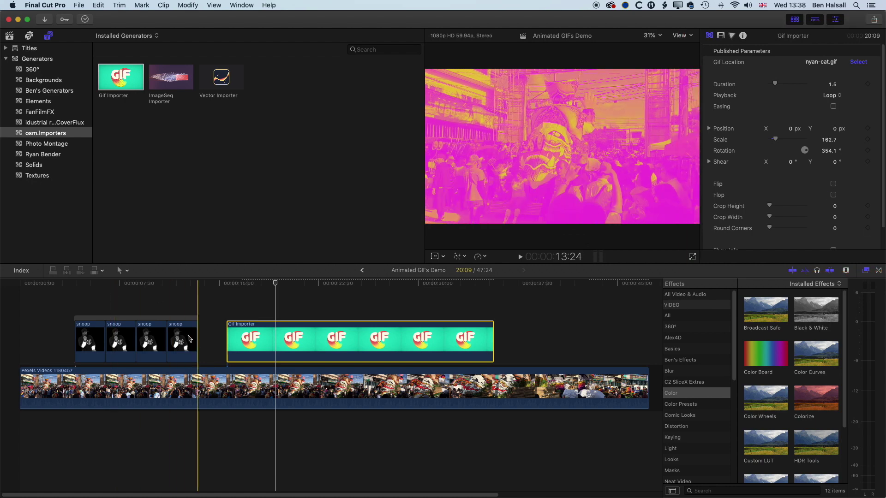
- Add a second Gif Importer clip after the first and load snoop.gif into it
{"action": "left_click_drag", "start_coordinate": [121, 77], "coordinate": [521, 342]}
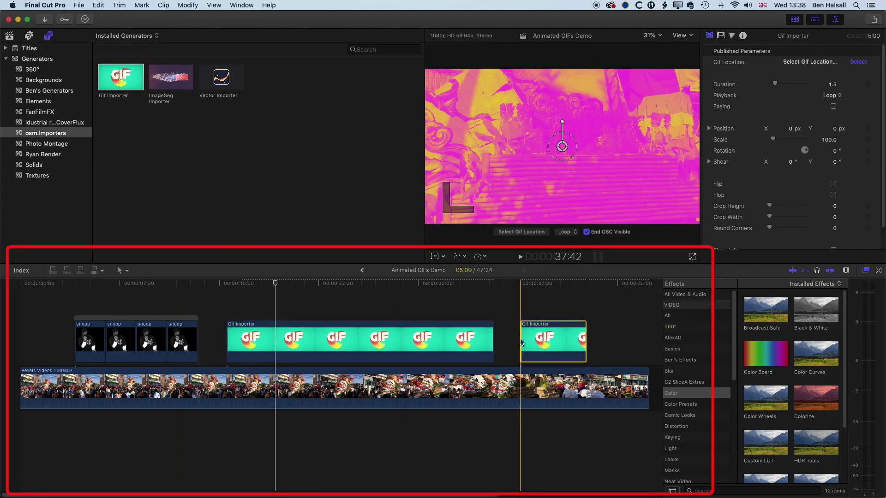
{"action": "scroll", "coordinate": [514, 340], "scroll_direction": "right", "scroll_amount": 5}
{"action": "left_click_drag", "start_coordinate": [510, 338], "coordinate": [556, 338]}
{"action": "left_click", "coordinate": [857, 61]}
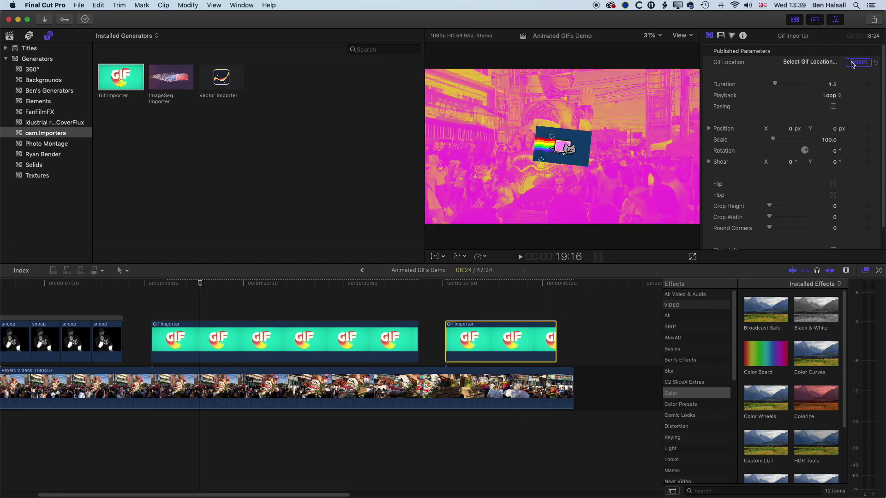
{"action": "left_click", "coordinate": [826, 64]}
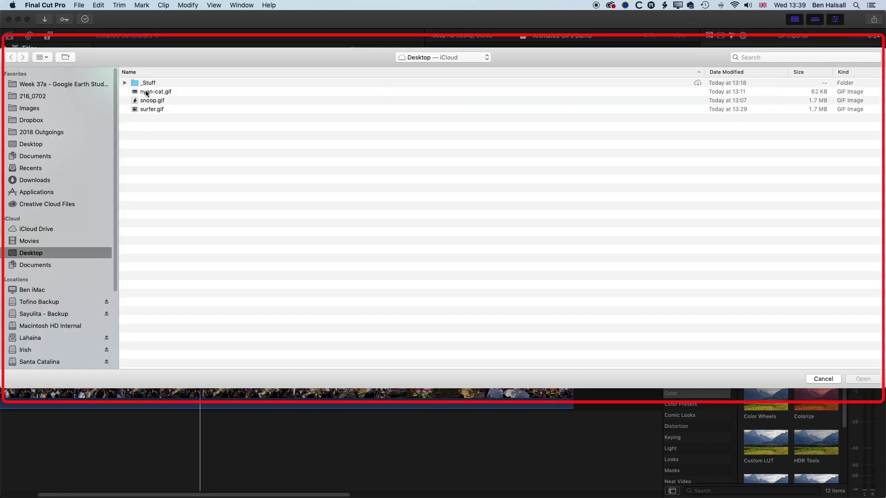
{"action": "left_click", "coordinate": [149, 101]}
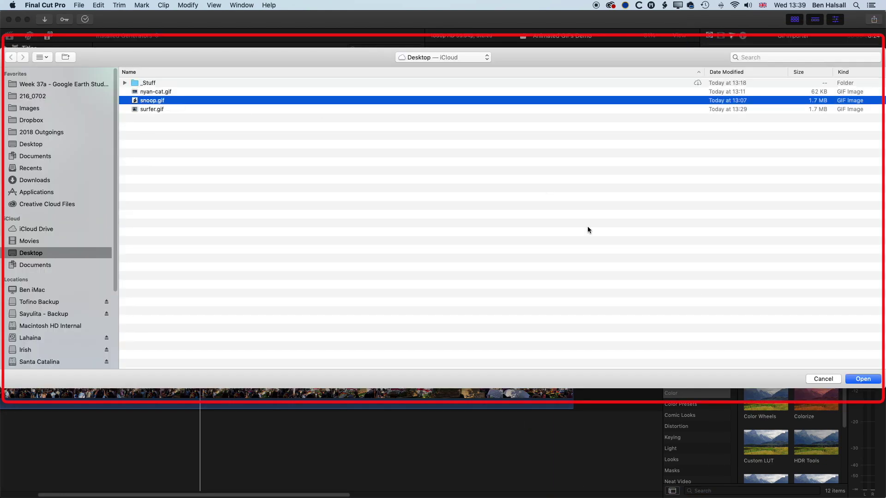
{"action": "left_click", "coordinate": [868, 382]}
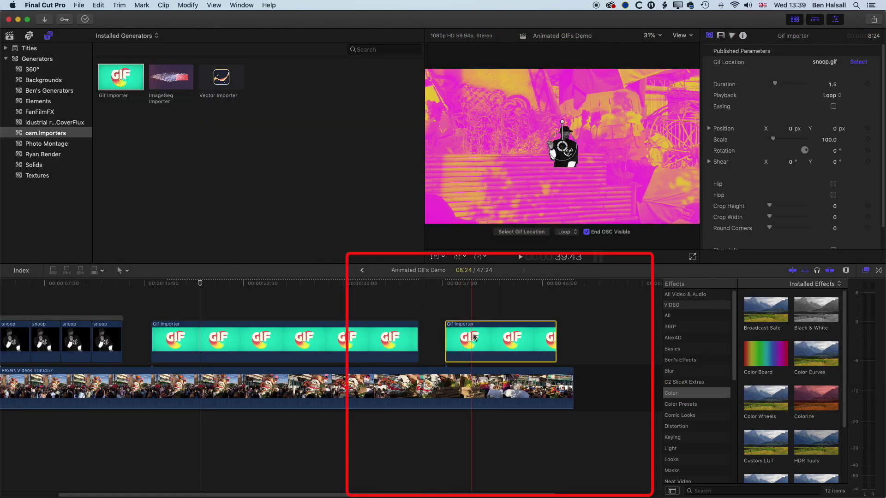
- Shorten the Snoop GIF clip and move the Snoop to the frame's bottom-left
{"action": "left_click_drag", "start_coordinate": [474, 337], "coordinate": [462, 337]}
{"action": "left_click", "coordinate": [545, 337]}
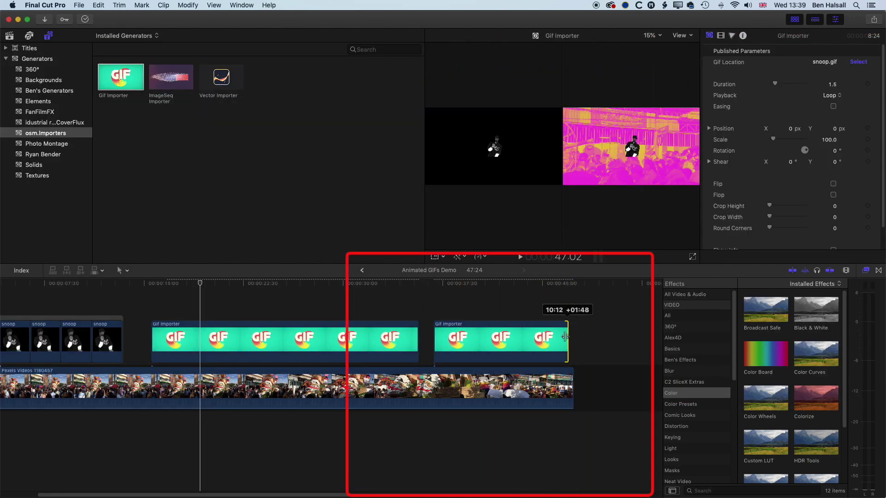
{"action": "left_click_drag", "start_coordinate": [565, 337], "coordinate": [564, 337]}
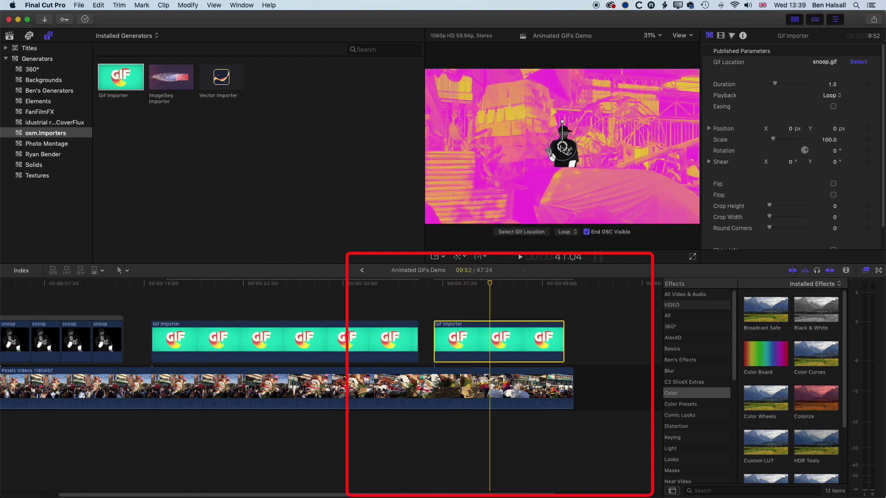
{"action": "left_click_drag", "start_coordinate": [562, 148], "coordinate": [467, 206]}
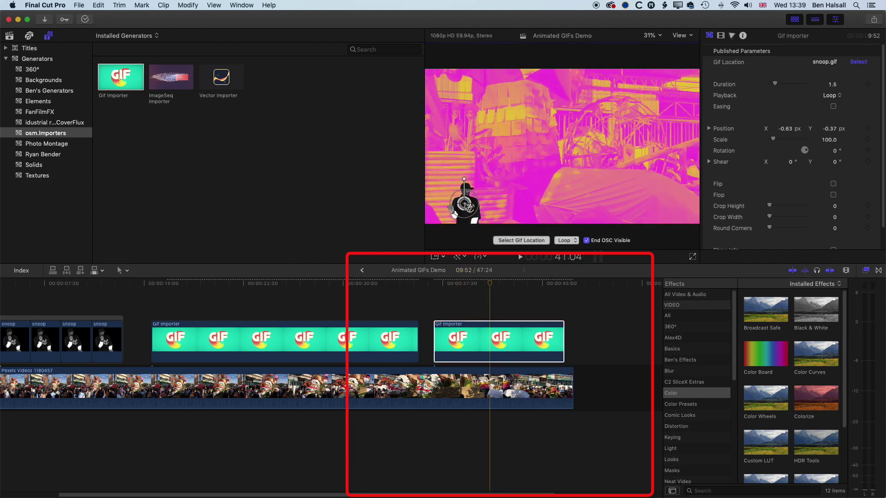
- Duplicate the Snoop clip above, flop it, move it bottom-right, and preview the pair
{"action": "left_click", "coordinate": [471, 345]}
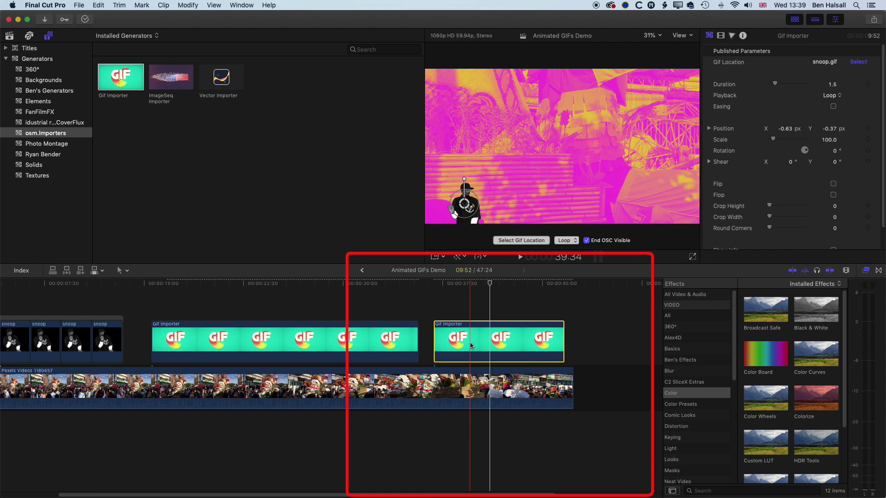
{"action": "left_click_drag", "start_coordinate": [471, 345], "coordinate": [469, 295]}
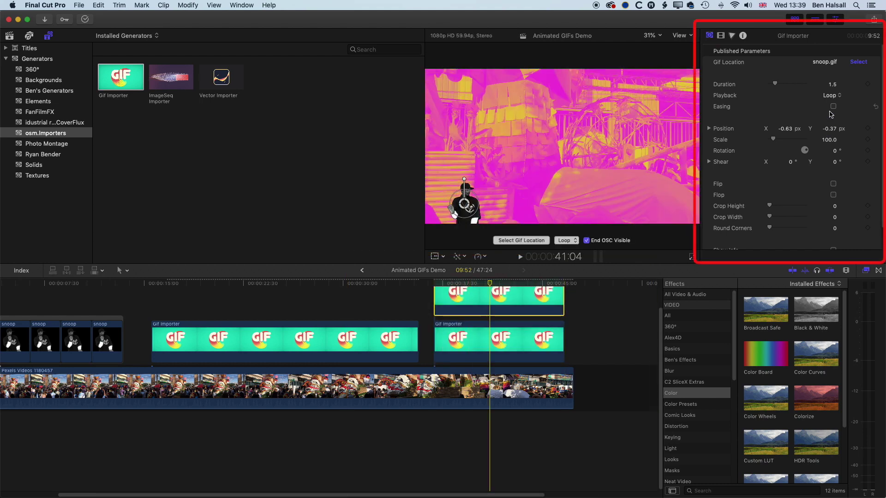
{"action": "left_click", "coordinate": [833, 195]}
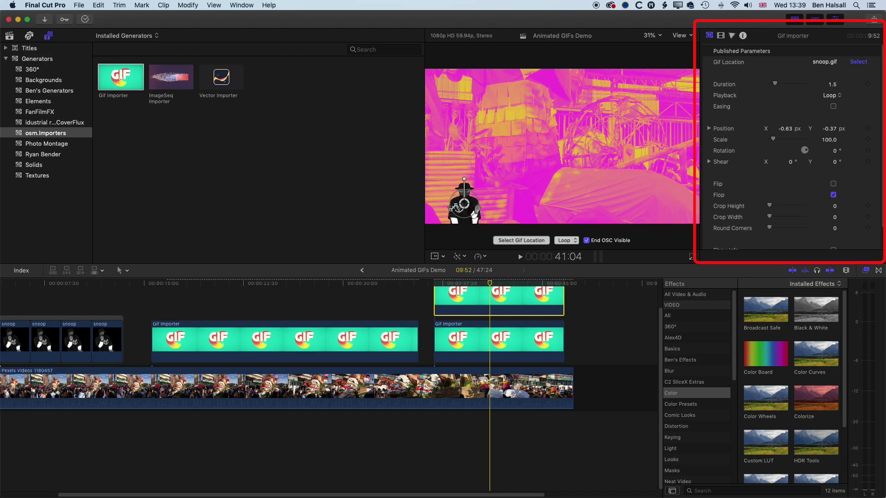
{"action": "left_click_drag", "start_coordinate": [467, 207], "coordinate": [662, 206]}
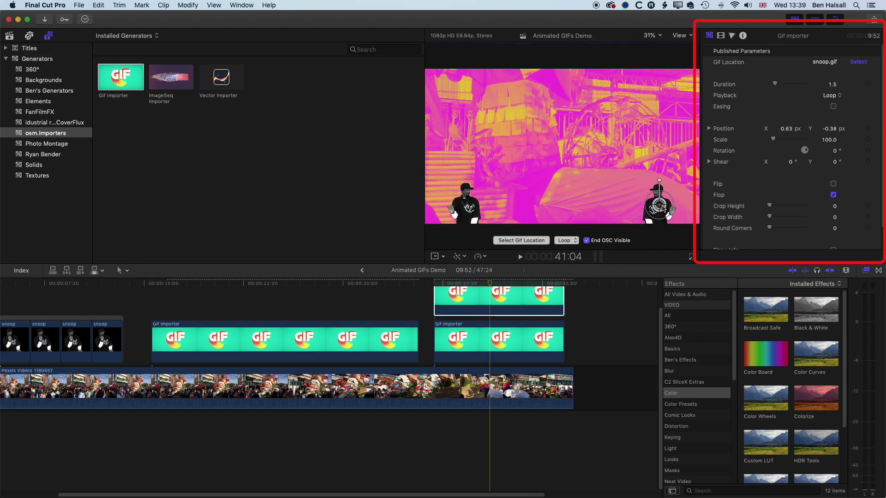
{"action": "left_click_drag", "start_coordinate": [443, 283], "coordinate": [433, 285]}
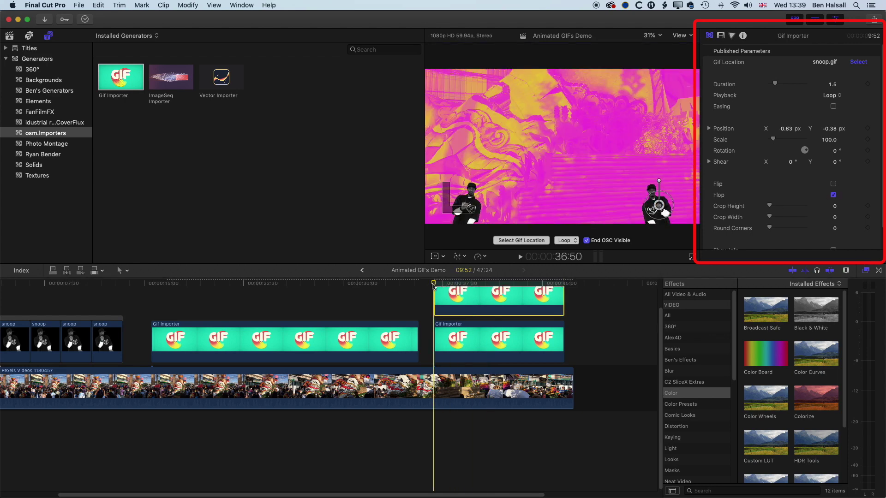
{"action": "key", "text": "space"}
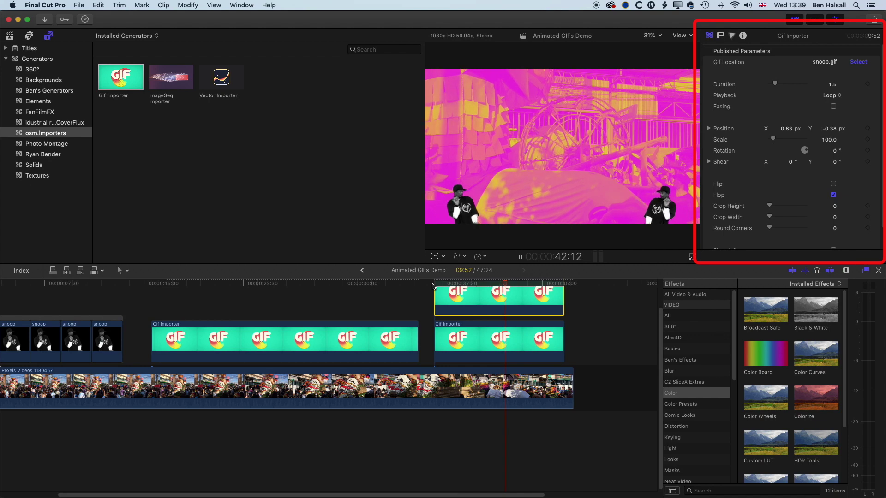
- Stop playback and delete the long nyan-cat.gif Gif Importer clip
{"action": "key", "text": "space"}
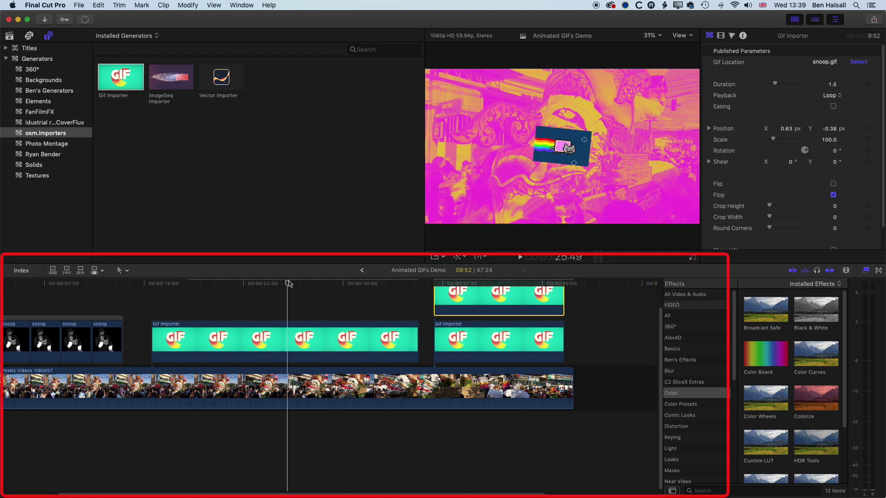
{"action": "left_click", "coordinate": [289, 333]}
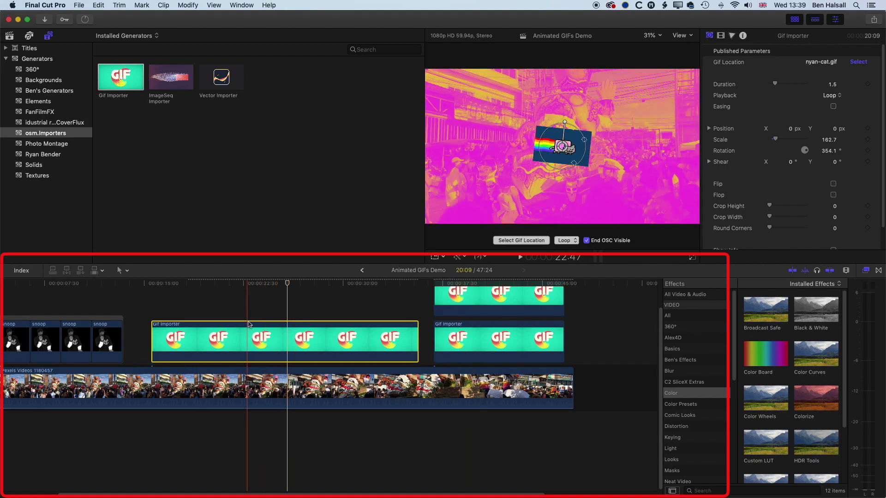
{"action": "key", "text": "Delete"}
- Add a new Gif Importer clip at the playhead loaded with surfer.gif
{"action": "left_click", "coordinate": [153, 341]}
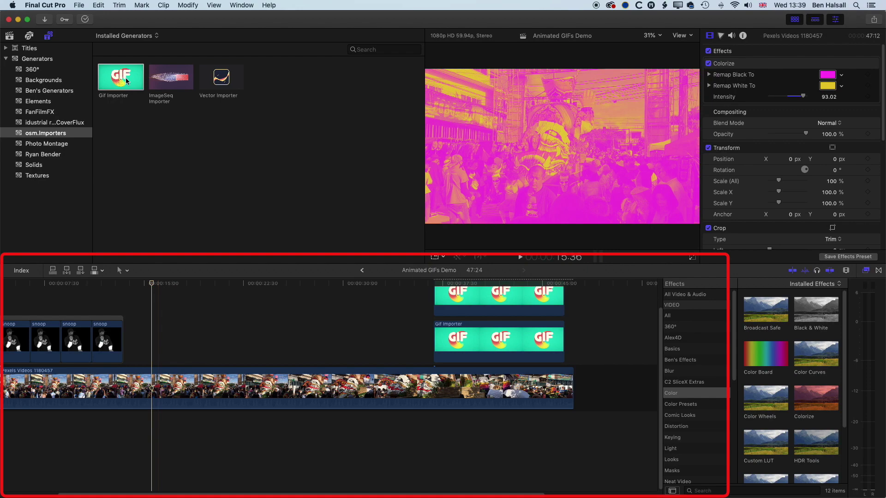
{"action": "left_click_drag", "start_coordinate": [126, 80], "coordinate": [393, 335]}
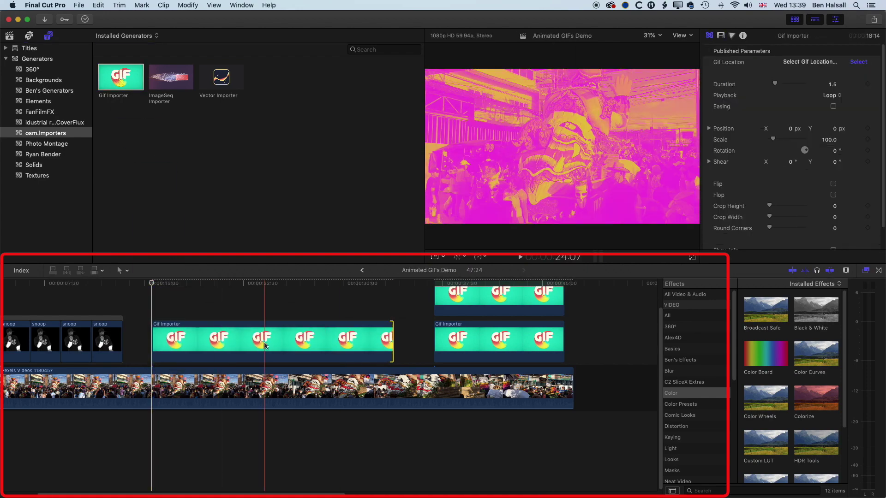
{"action": "left_click", "coordinate": [814, 61]}
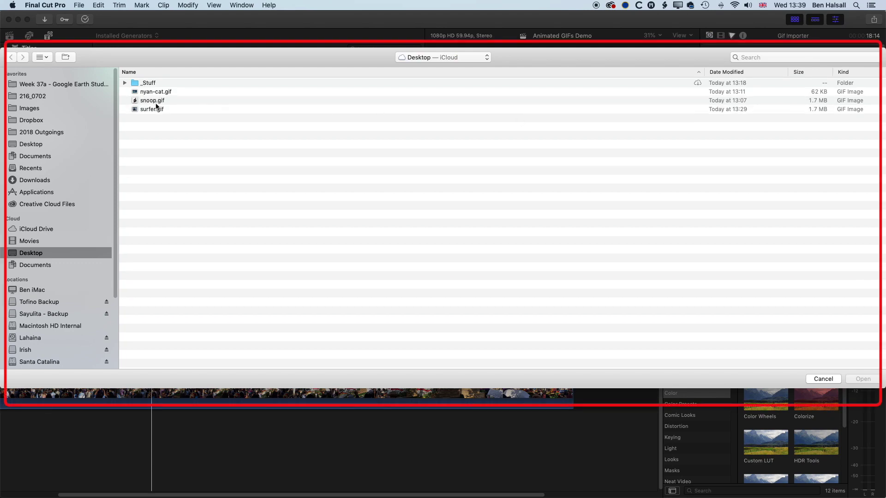
{"action": "left_click", "coordinate": [150, 108]}
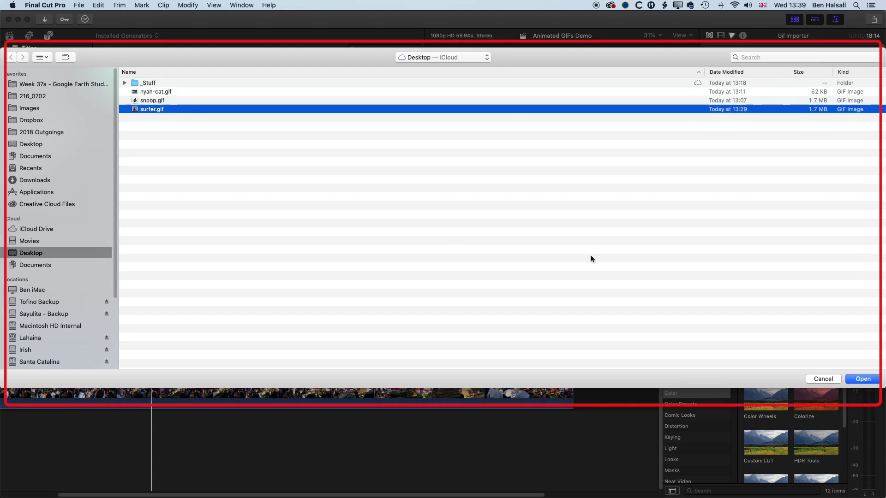
{"action": "left_click", "coordinate": [863, 379]}
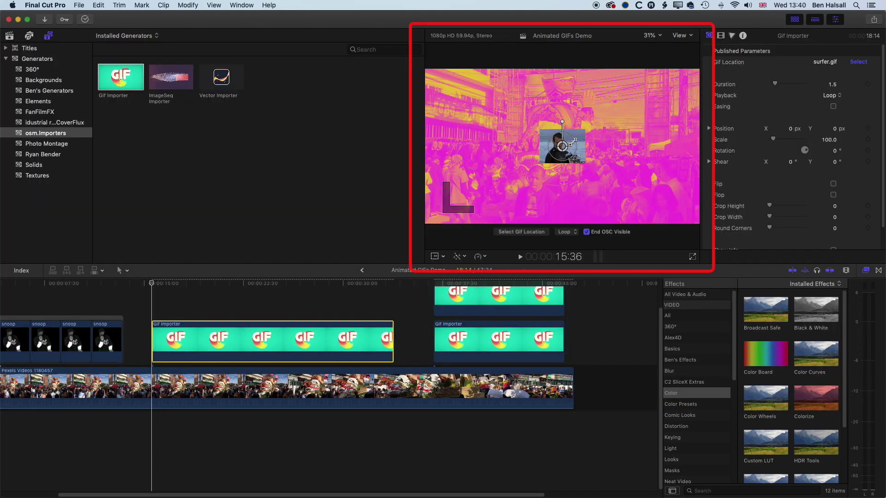
- Scale the surfer GIF to 223, set Crop Height 7, Crop Width 68, Round Corners 29
{"action": "left_click_drag", "start_coordinate": [572, 141], "coordinate": [601, 148]}
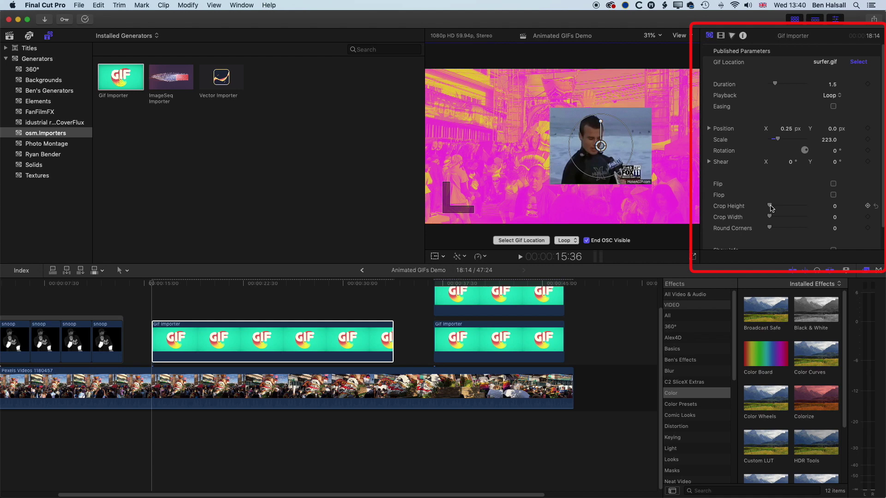
{"action": "left_click_drag", "start_coordinate": [771, 207], "coordinate": [782, 230]}
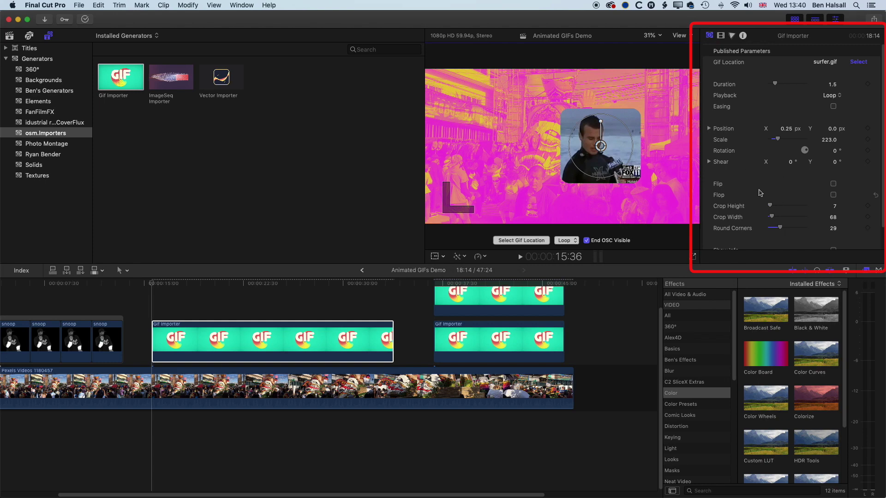
{"action": "scroll", "coordinate": [735, 191], "scroll_direction": "down", "scroll_amount": 1}
{"action": "scroll", "coordinate": [735, 191], "scroll_direction": "down", "scroll_amount": 2}
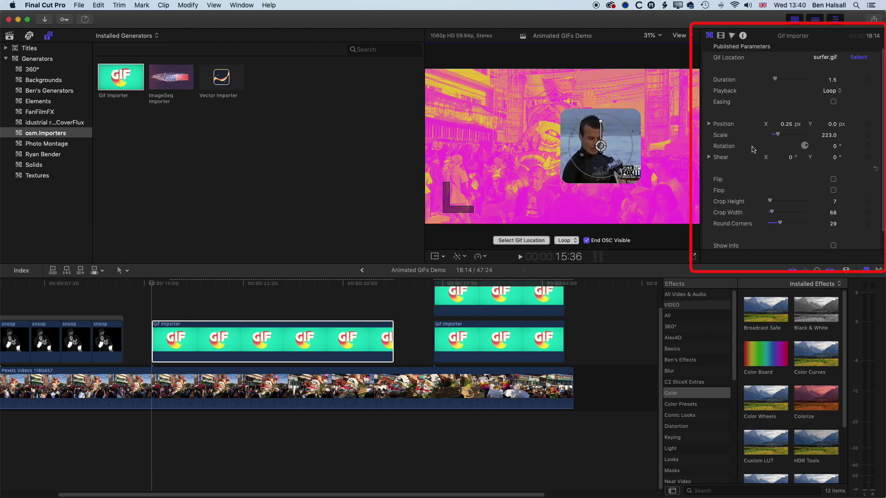
{"action": "scroll", "coordinate": [753, 149], "scroll_direction": "up", "scroll_amount": 5}
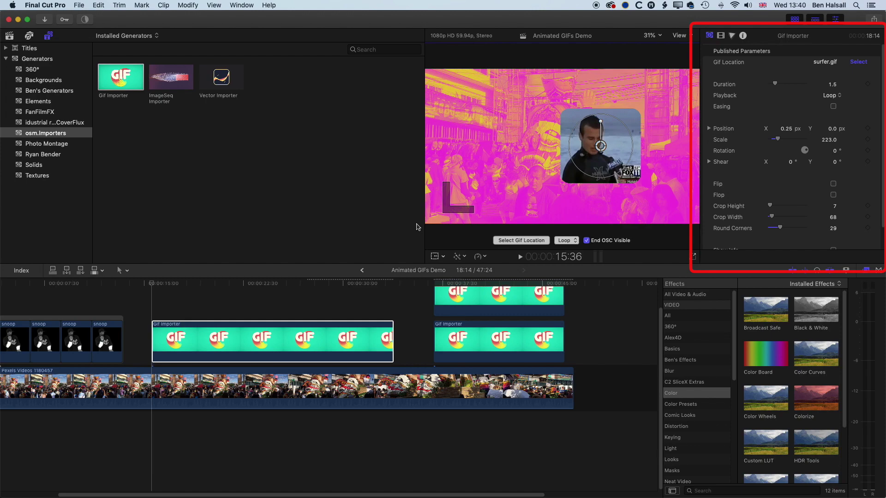
{"action": "scroll", "coordinate": [208, 323], "scroll_direction": "left", "scroll_amount": 4}
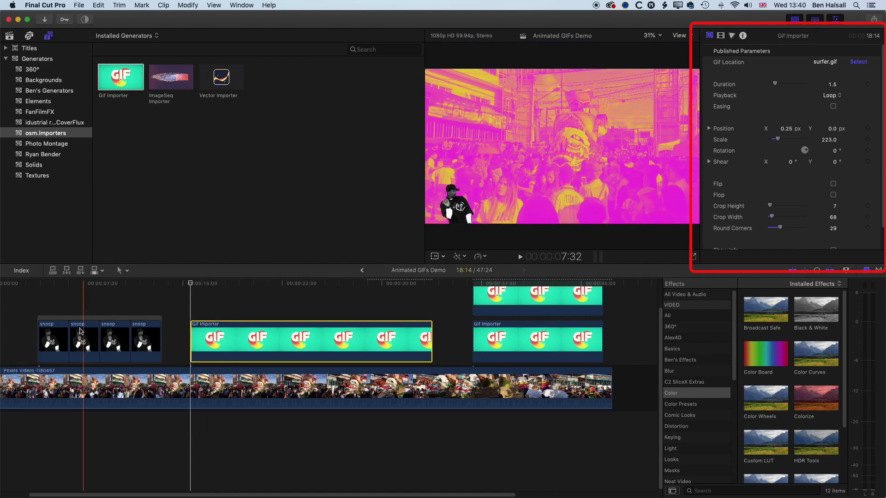